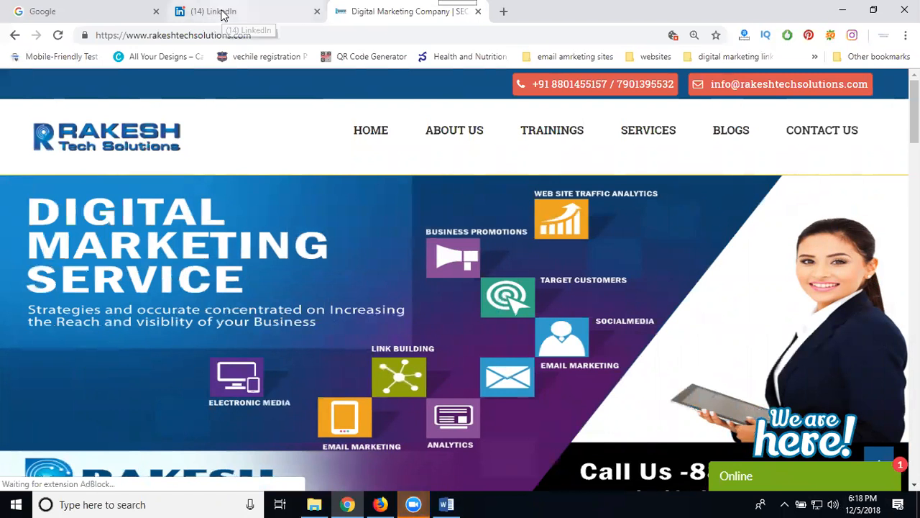
# Step: Switch to LinkedIn, open the Advertise product page and start creating an ad in Campaign Manager
pyautogui.click(223, 11)
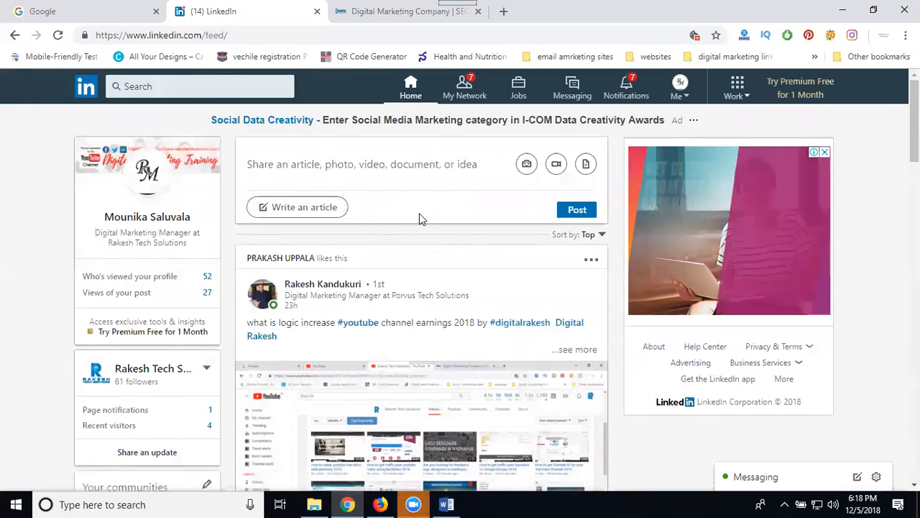
pyautogui.click(680, 85)
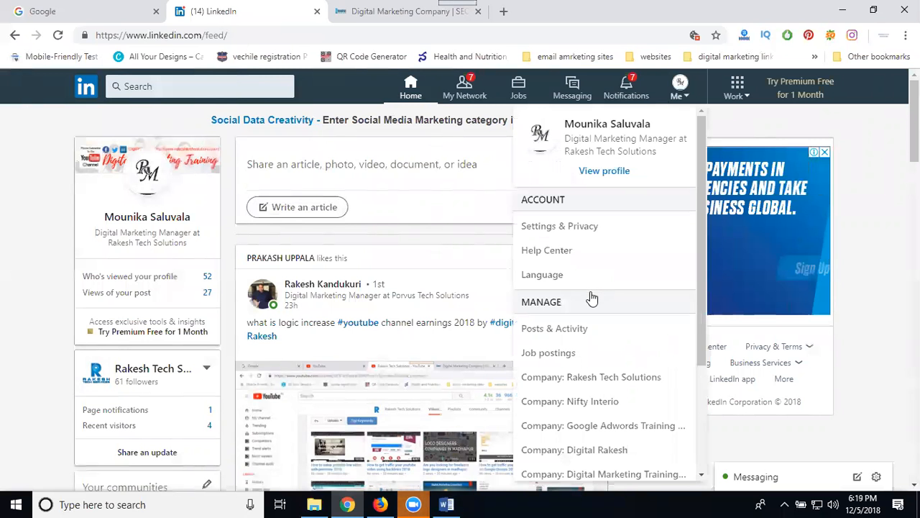
pyautogui.scroll(-3, 589, 314)
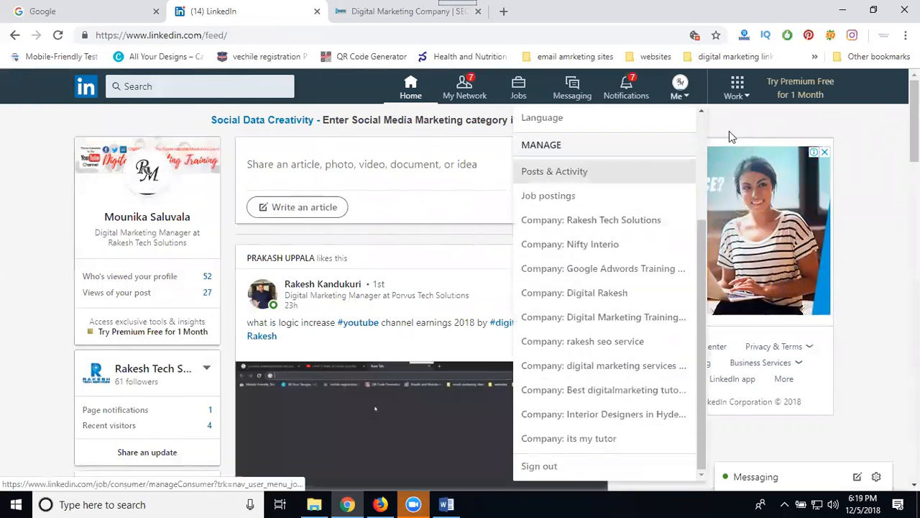
pyautogui.click(736, 97)
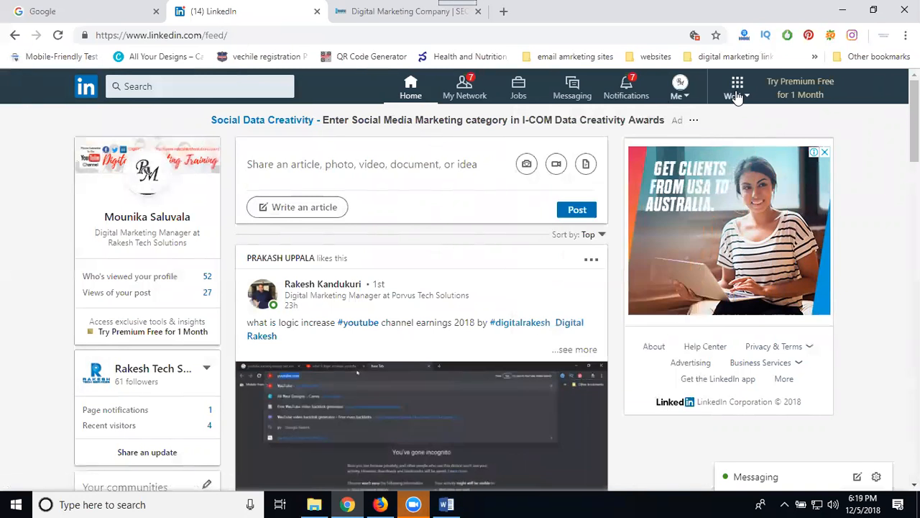
pyautogui.click(736, 97)
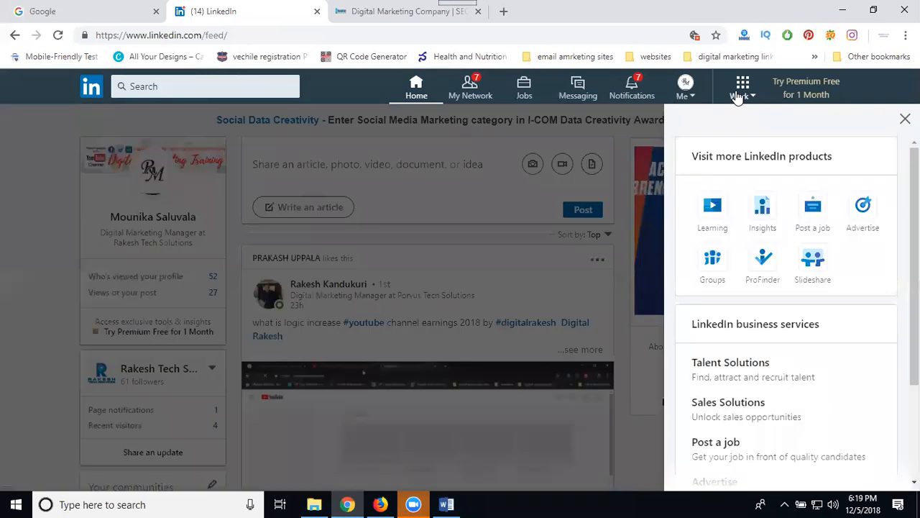
pyautogui.click(865, 208)
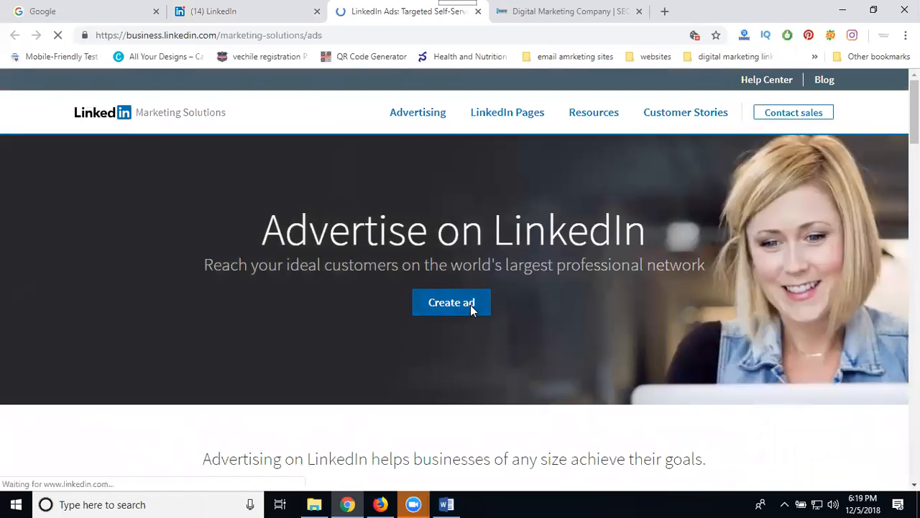
pyautogui.click(472, 307)
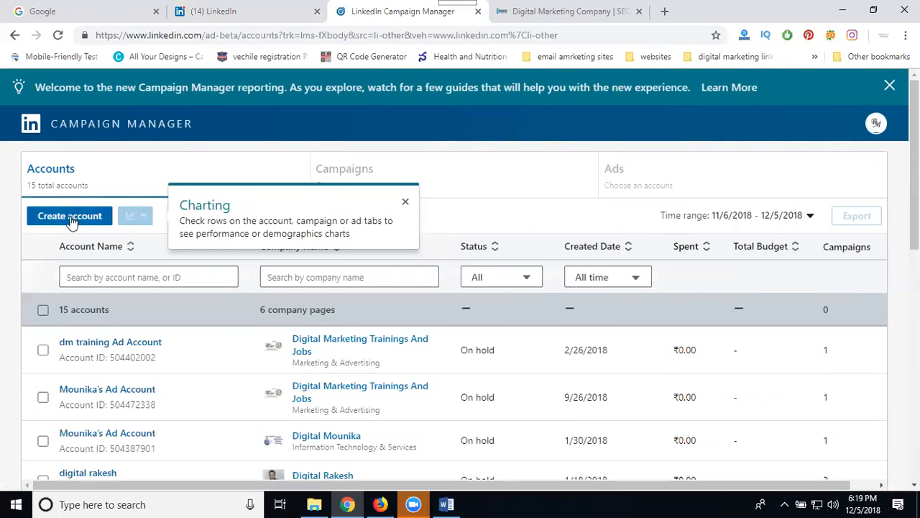
# Step: Open the existing digital rakesh ad account and start a new campaign in it
pyautogui.scroll(-1, 95, 291)
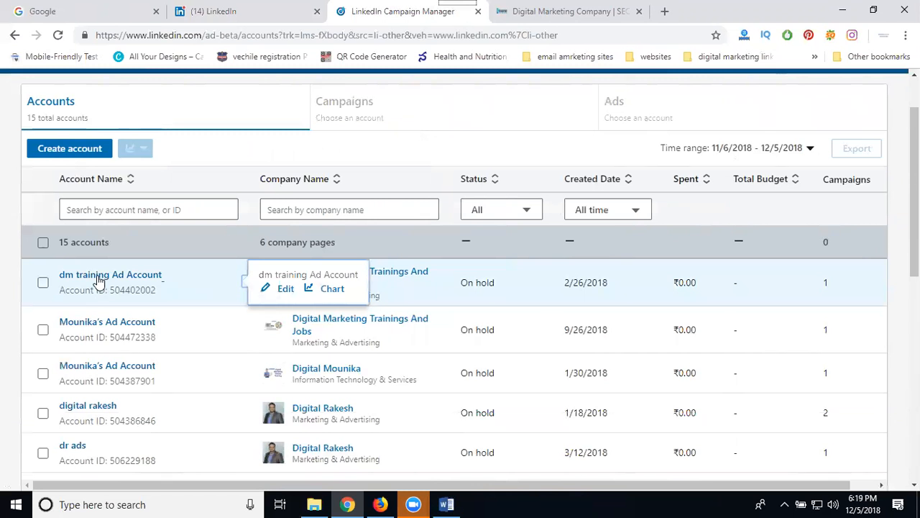
pyautogui.scroll(-2, 94, 309)
pyautogui.moveTo(94, 281)
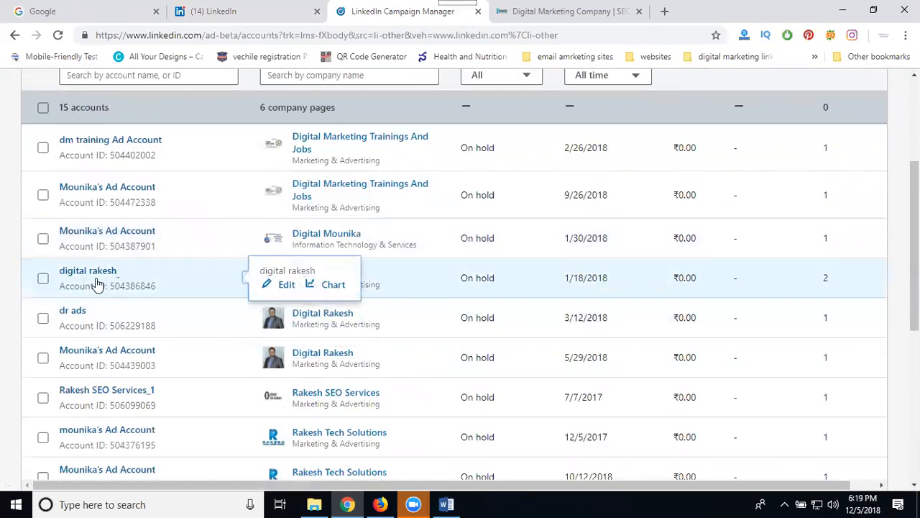
pyautogui.click(93, 278)
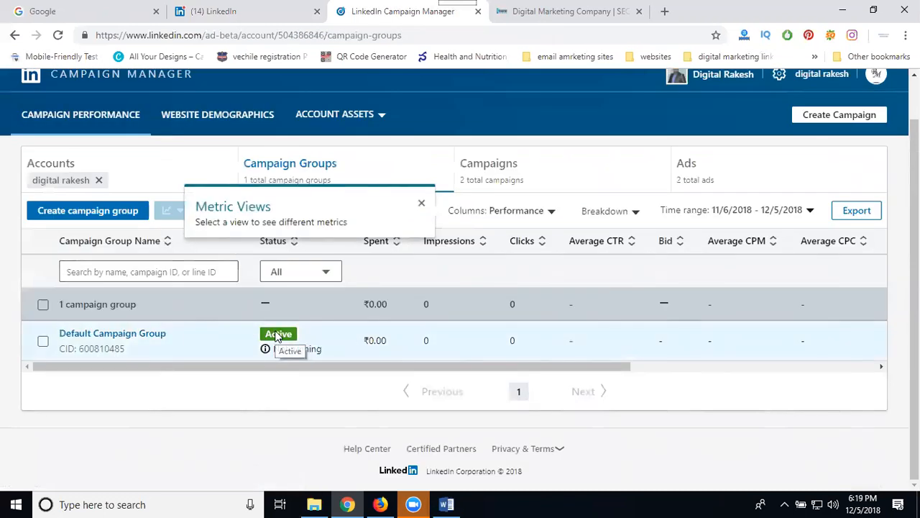
pyautogui.click(816, 116)
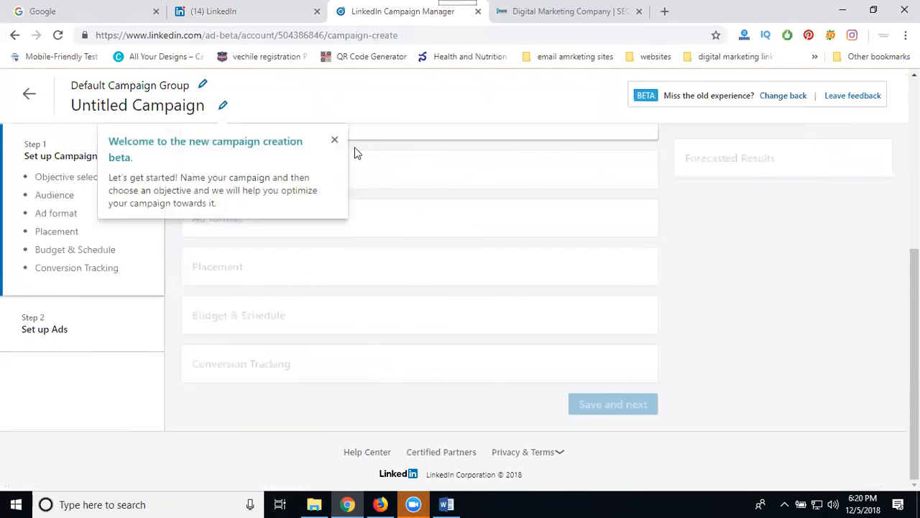
# Step: Dismiss the welcome tip and review the objectives offered for the untitled campaign, such as website visits and lead generation
pyautogui.click(335, 138)
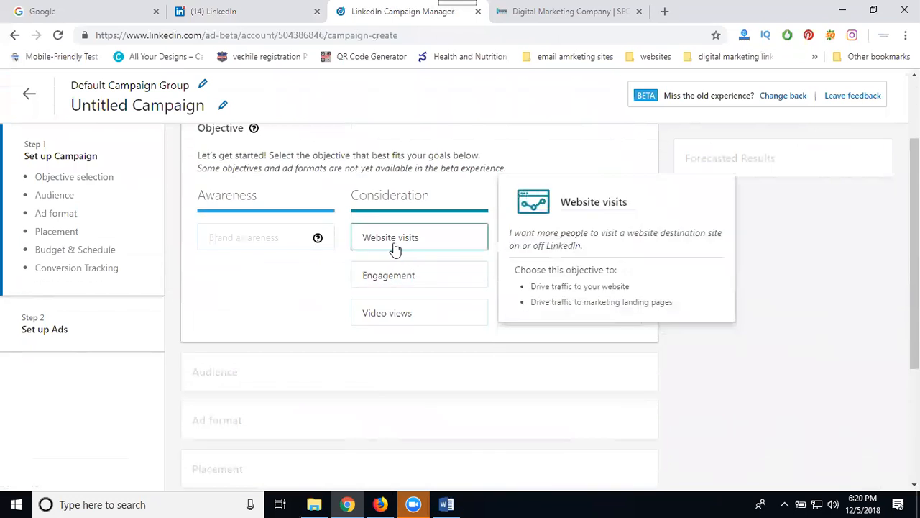
pyautogui.moveTo(391, 247)
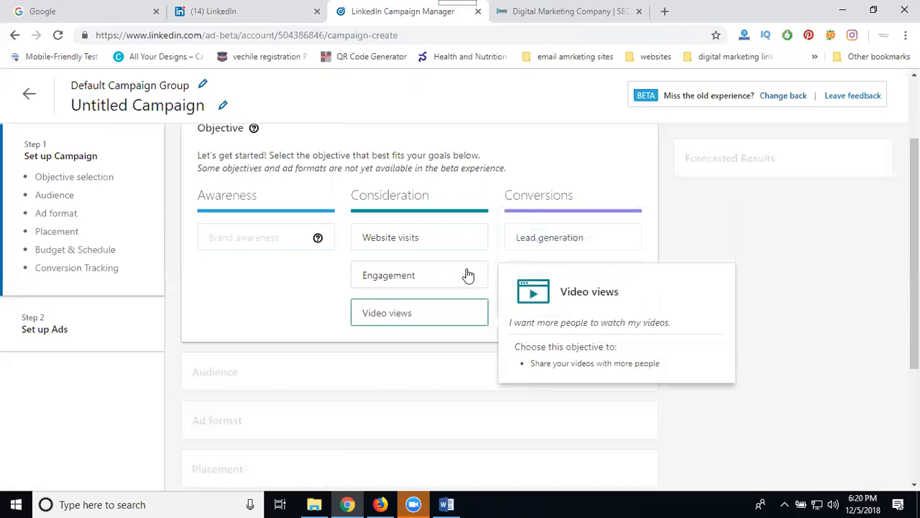
pyautogui.moveTo(545, 249)
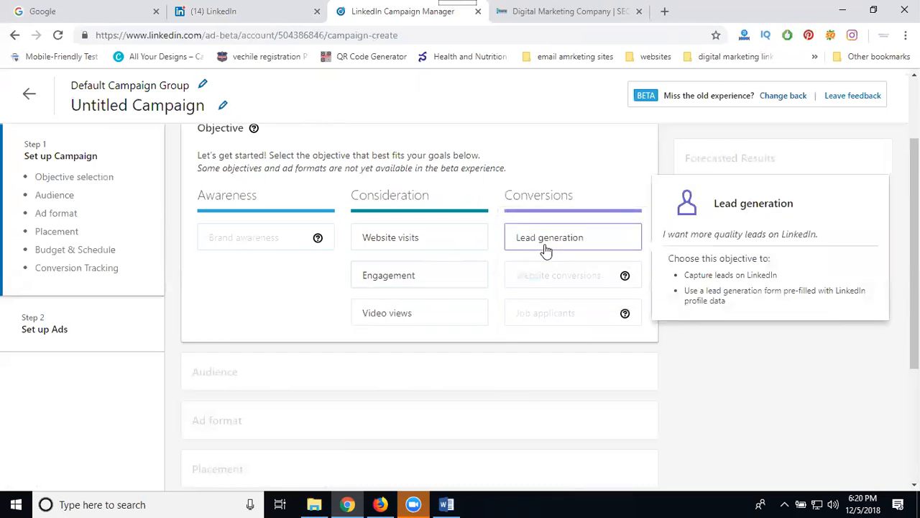
pyautogui.scroll(2, 547, 263)
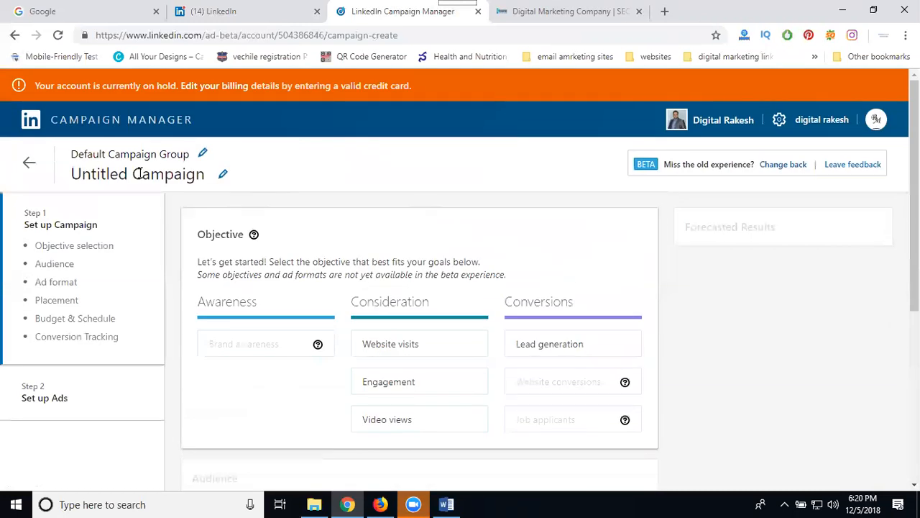
pyautogui.click(29, 165)
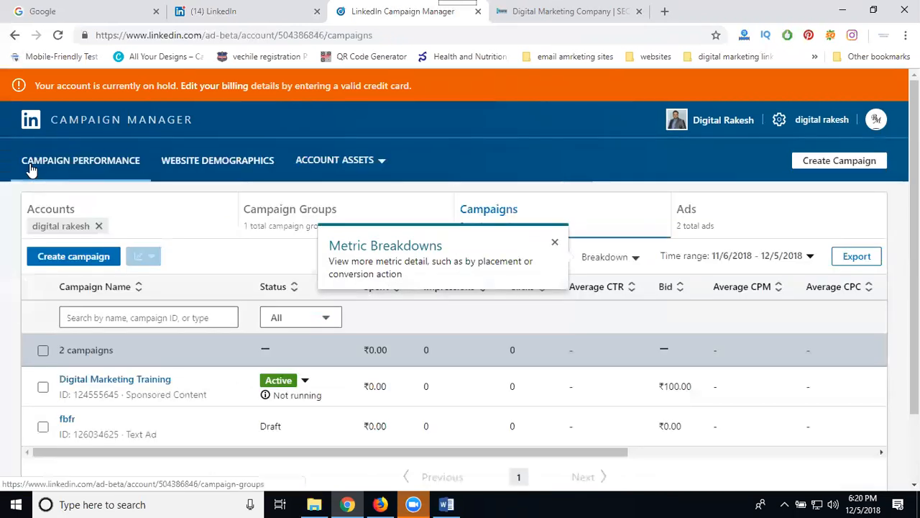
pyautogui.click(16, 36)
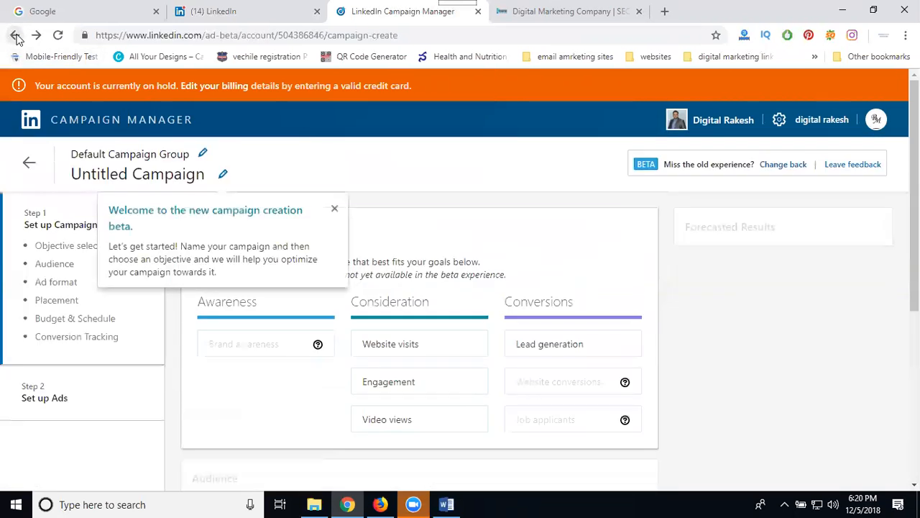
# Step: Return to the LinkedIn feed and launch ad creation again from the Advertise product page
pyautogui.click(251, 20)
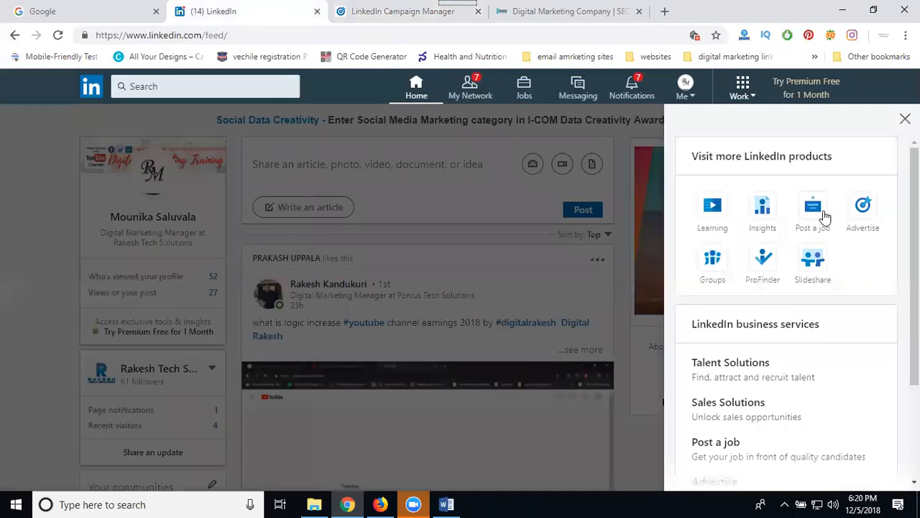
pyautogui.click(830, 213)
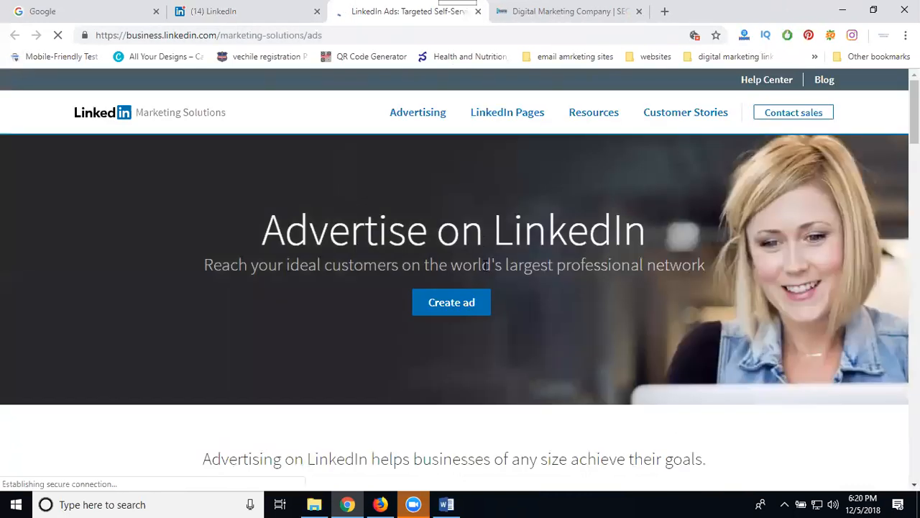
pyautogui.click(461, 306)
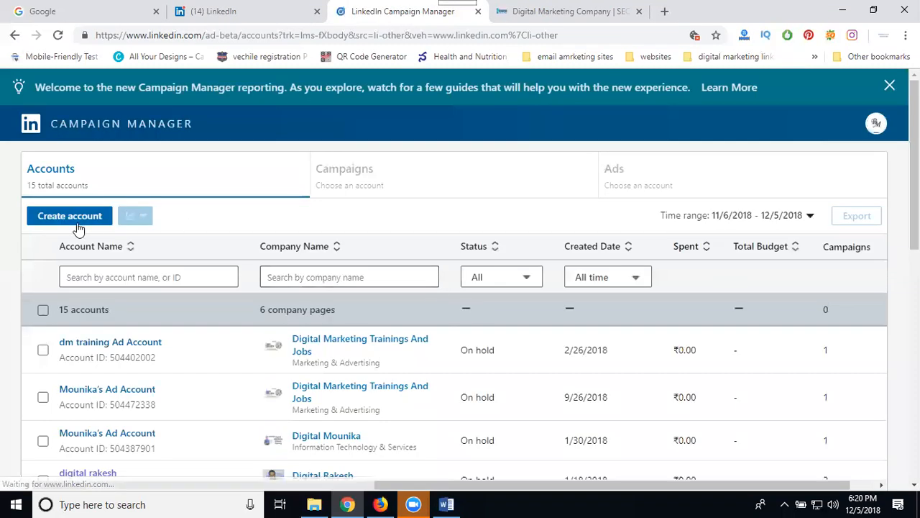
# Step: Start a new ad account named "dynamic ads" with India, Rupee (INR) as its currency
pyautogui.click(77, 219)
pyautogui.click(263, 233)
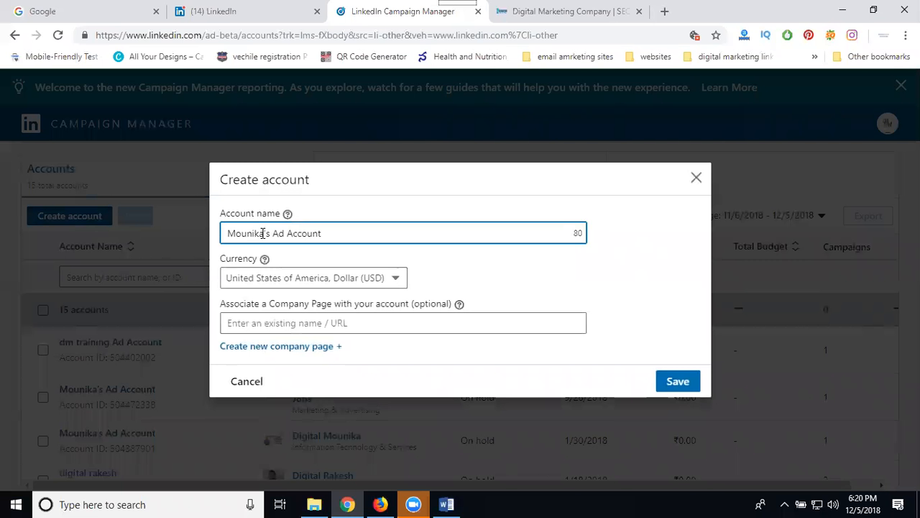
pyautogui.tripleClick(263, 233)
pyautogui.write('dyn')
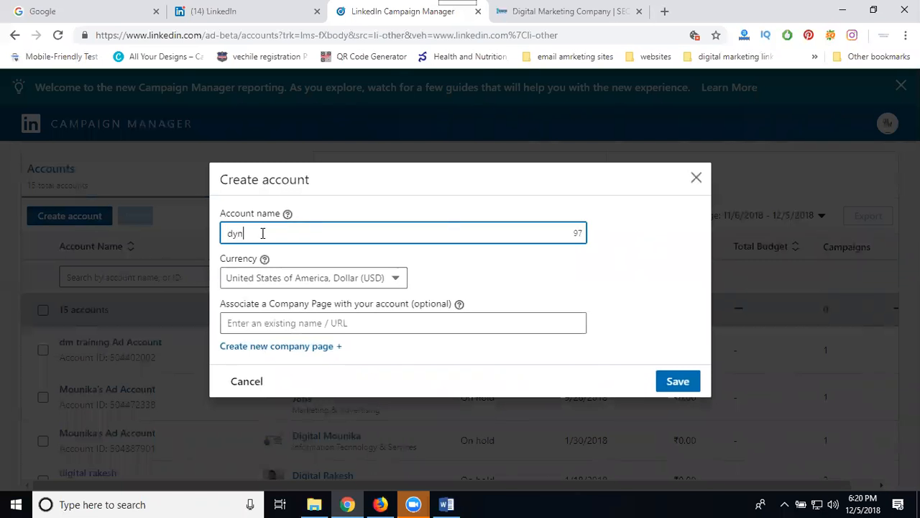
pyautogui.write('amic ads')
pyautogui.click(281, 284)
pyautogui.press('i')
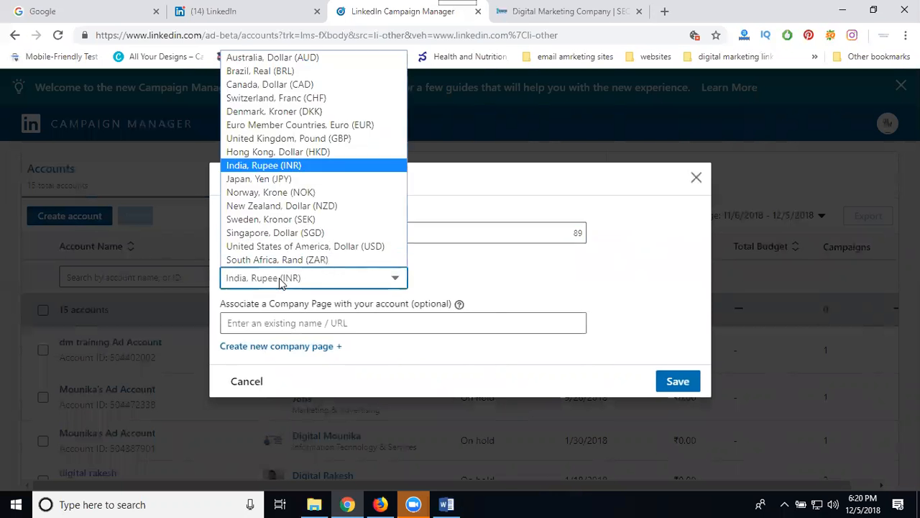
pyautogui.click(279, 165)
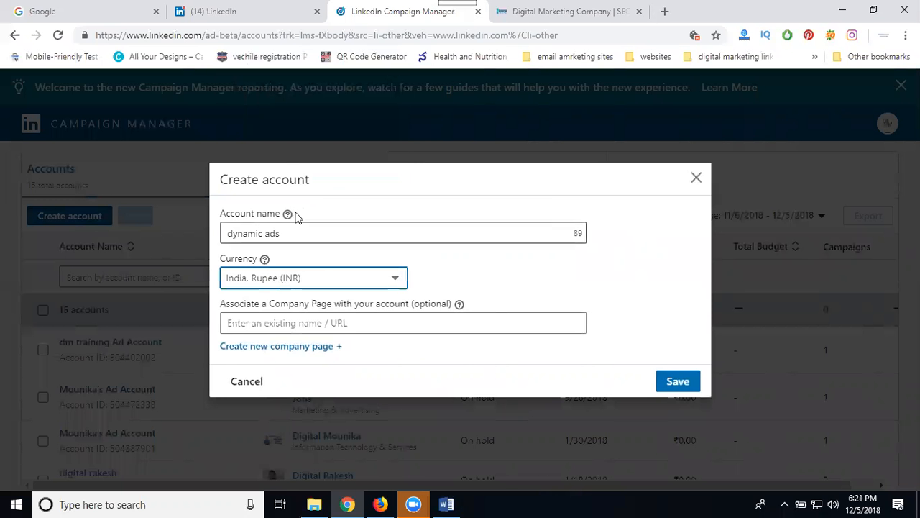
# Step: Associate the Rakesh Tech Solutions company page with the new ad account and save the account
pyautogui.click(271, 327)
pyautogui.write('ra')
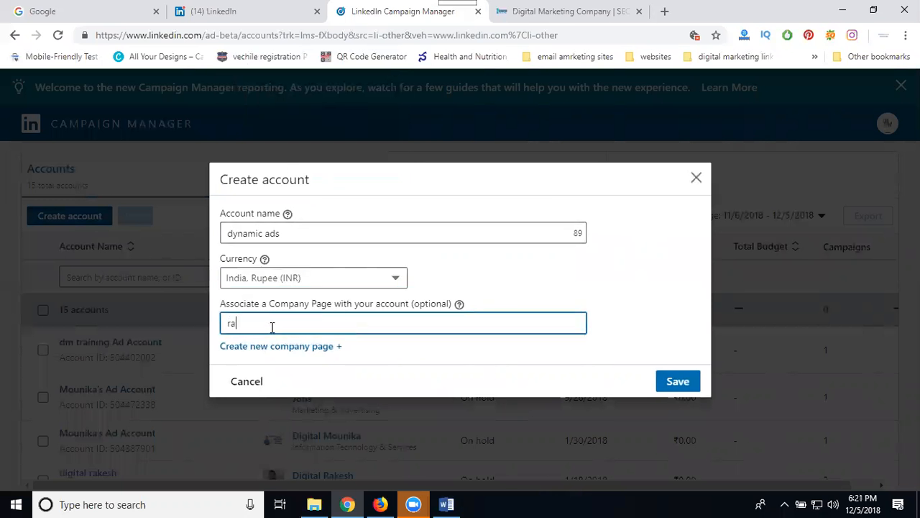
pyautogui.write('kesh tech')
pyautogui.scroll(-1, 443, 293)
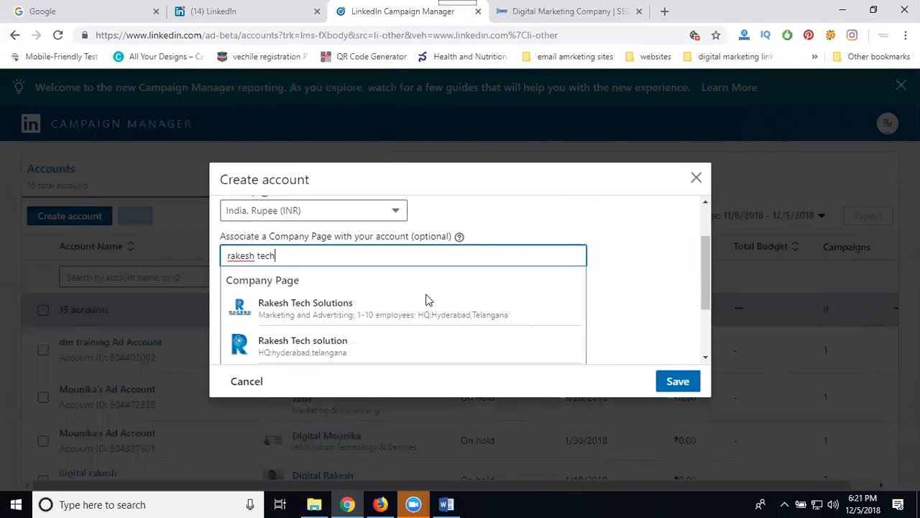
pyautogui.click(328, 308)
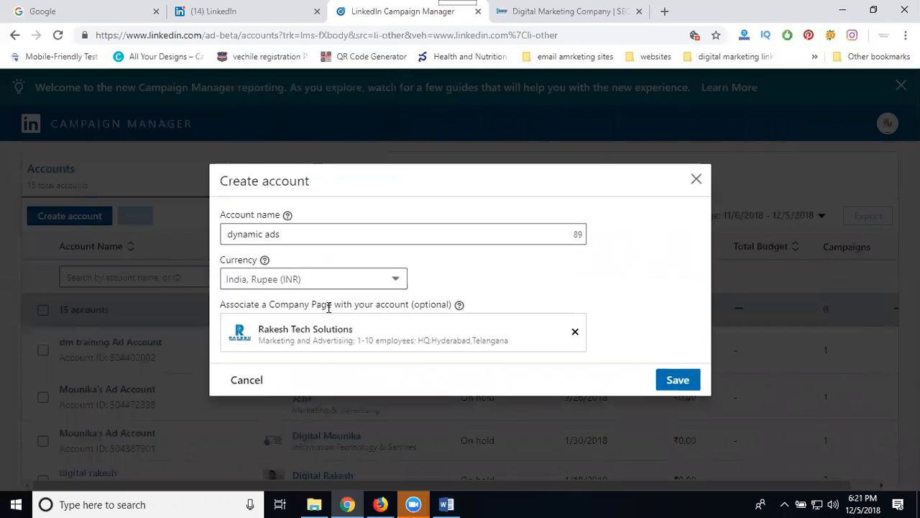
pyautogui.click(282, 234)
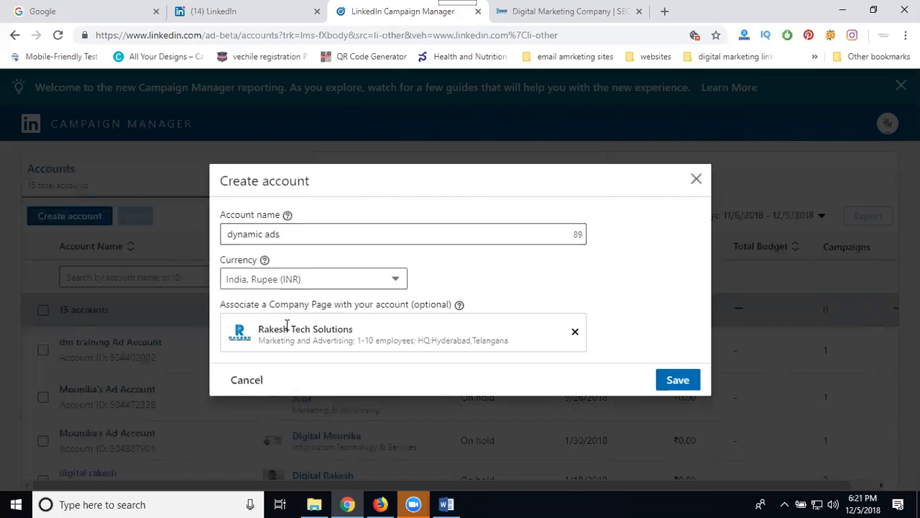
pyautogui.click(681, 381)
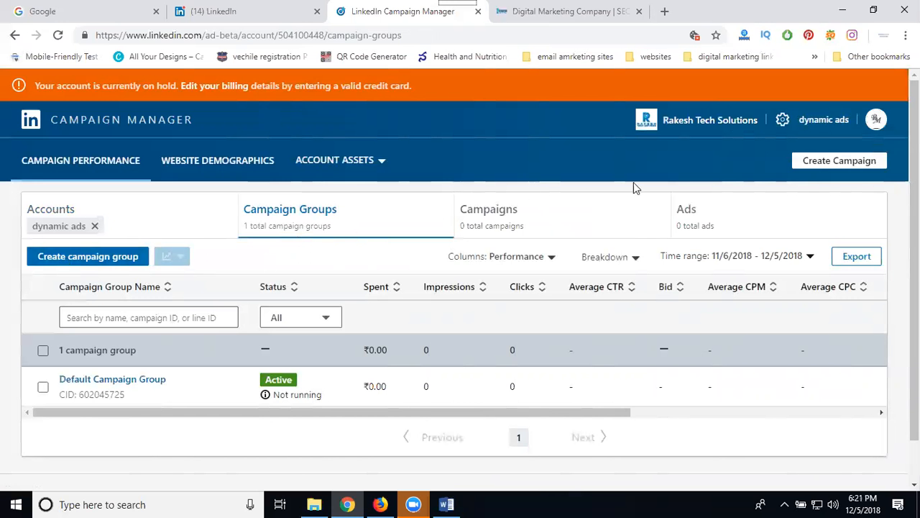
# Step: Start a new campaign in the dynamic ads account and check its campaign group options, leaving the default group selected
pyautogui.click(834, 161)
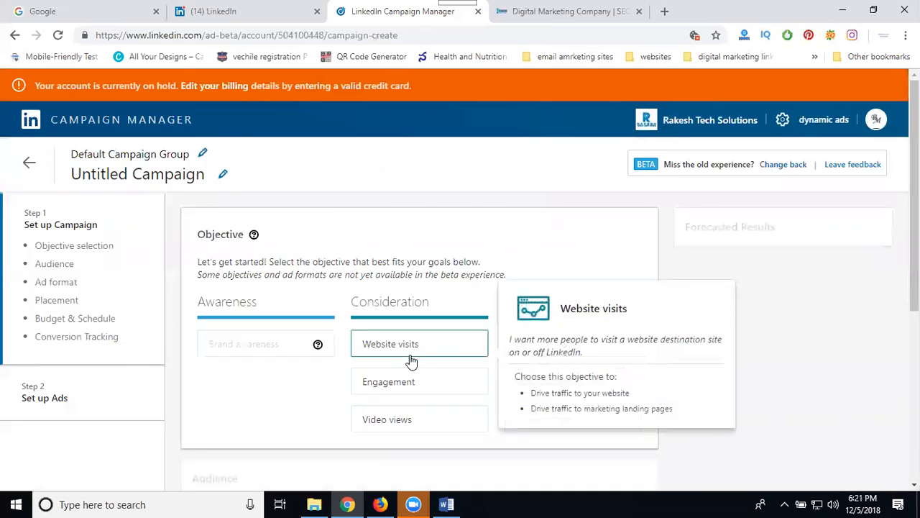
pyautogui.scroll(-2, 801, 275)
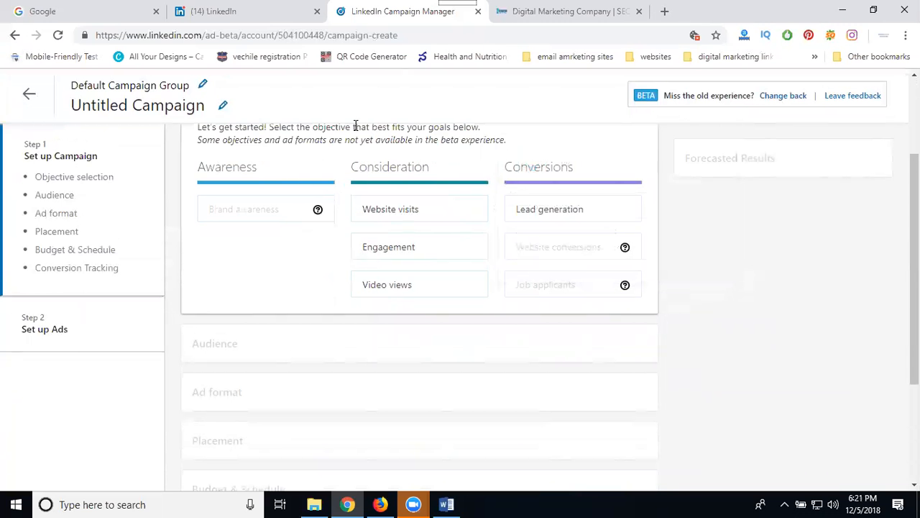
pyautogui.click(203, 86)
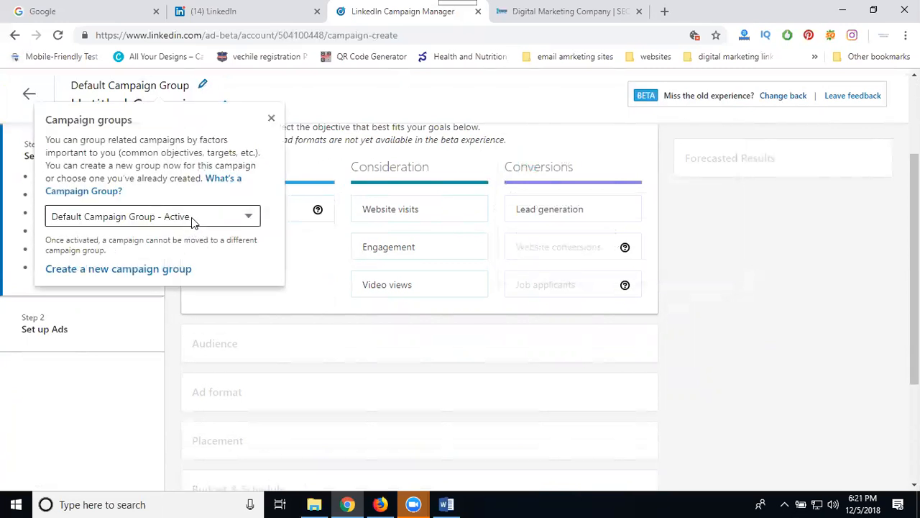
pyautogui.click(333, 313)
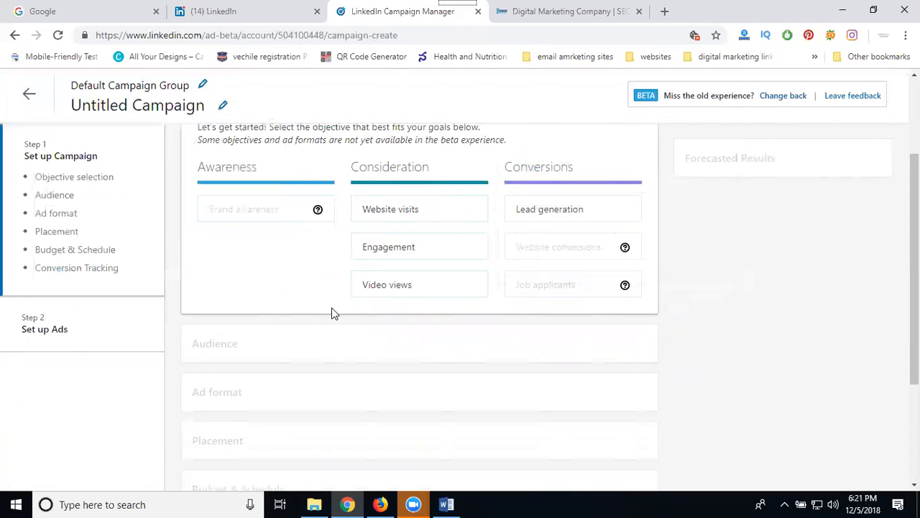
pyautogui.scroll(1, 333, 313)
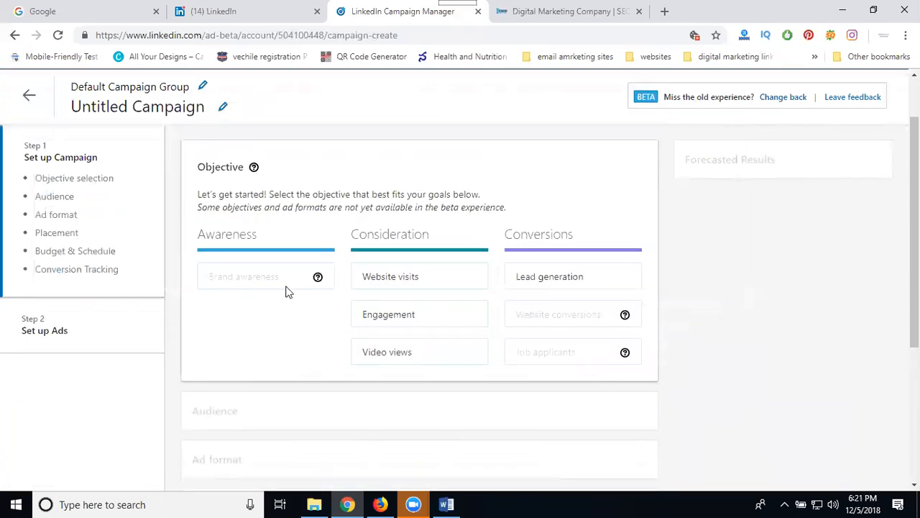
# Step: Compare the descriptions of the available campaign objectives and choose Engagement
pyautogui.moveTo(381, 273)
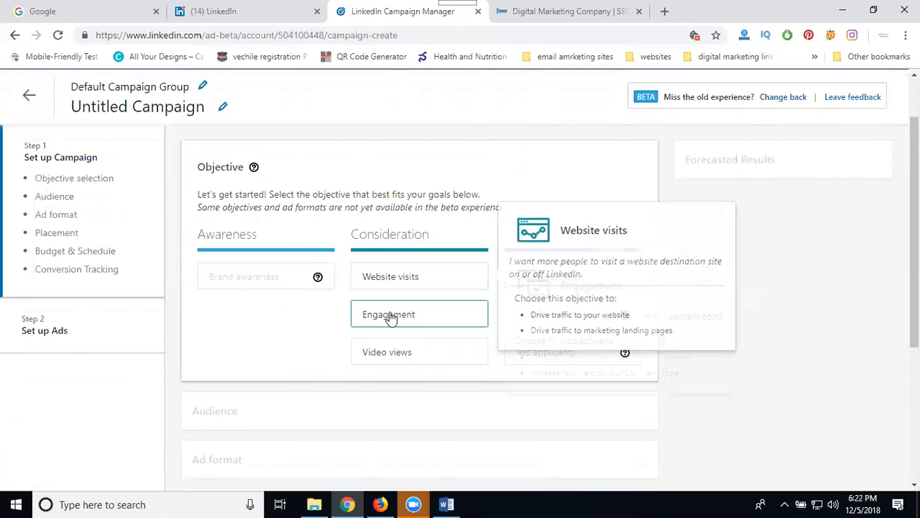
pyautogui.moveTo(391, 359)
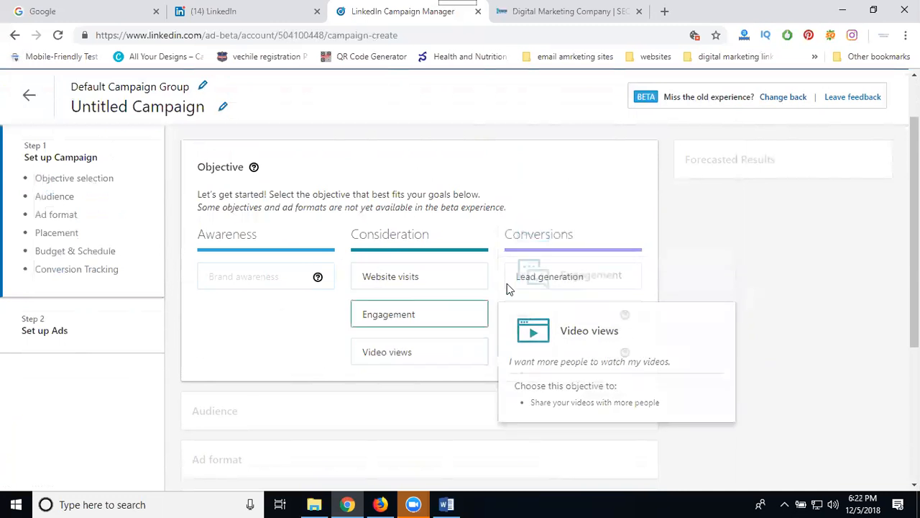
pyautogui.moveTo(515, 281)
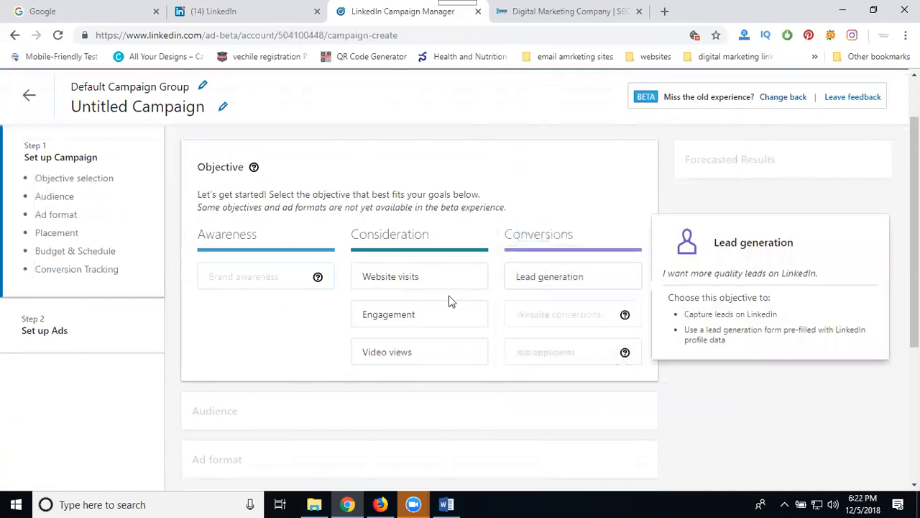
pyautogui.moveTo(406, 322)
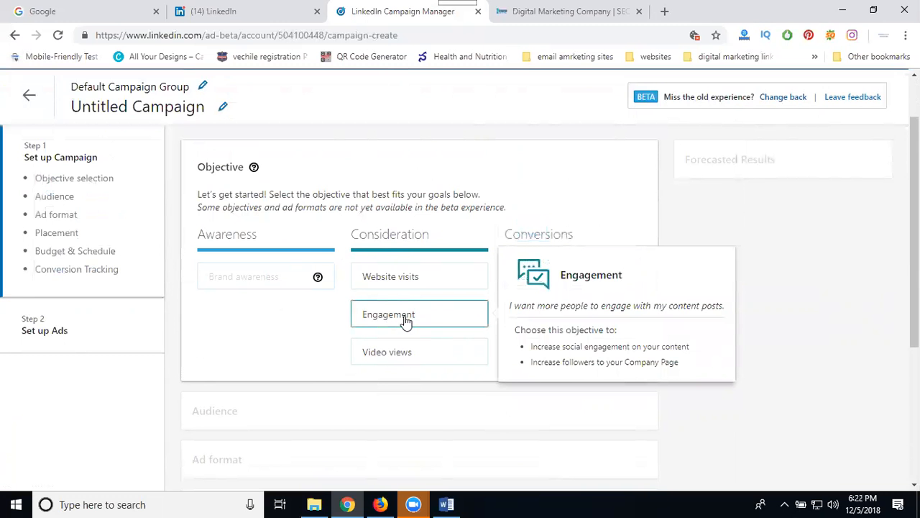
pyautogui.moveTo(400, 359)
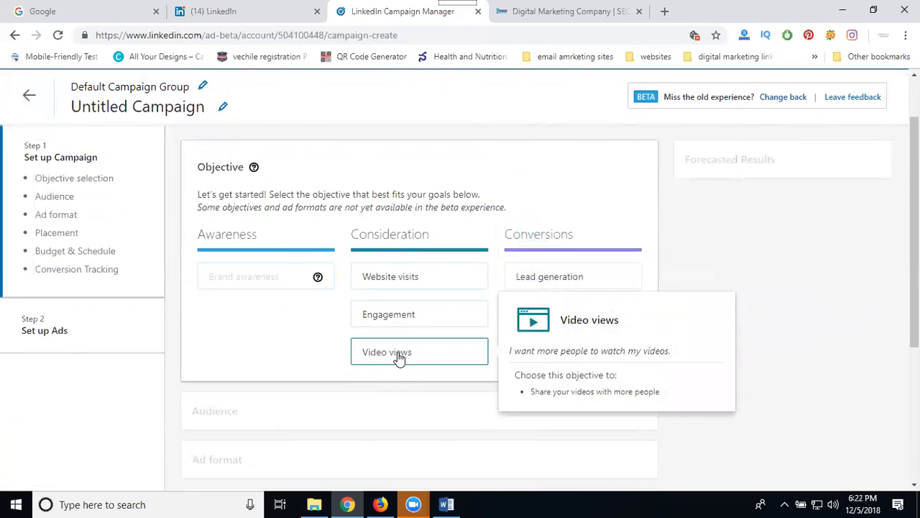
pyautogui.moveTo(530, 290)
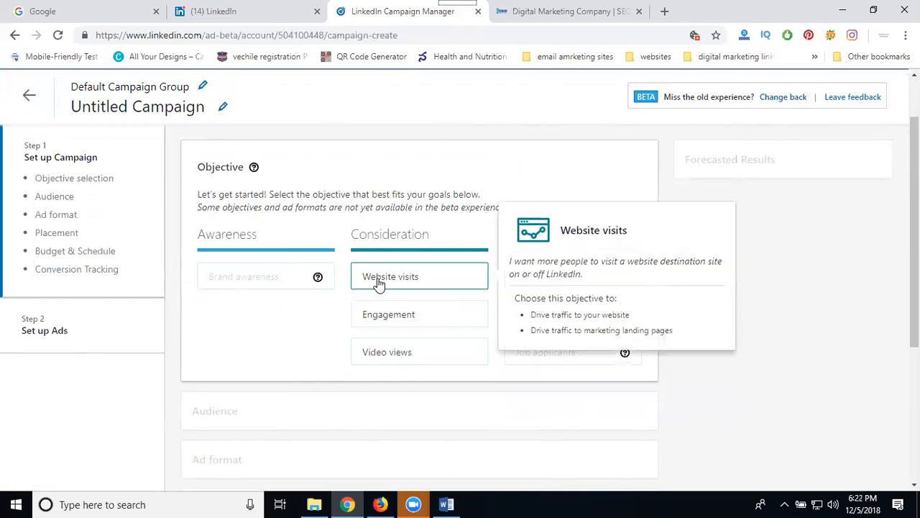
pyautogui.moveTo(379, 320)
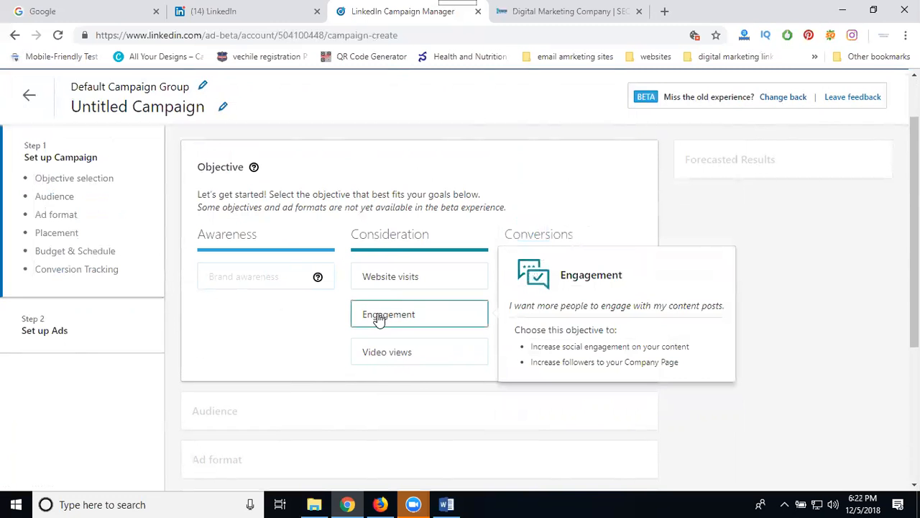
pyautogui.click(379, 320)
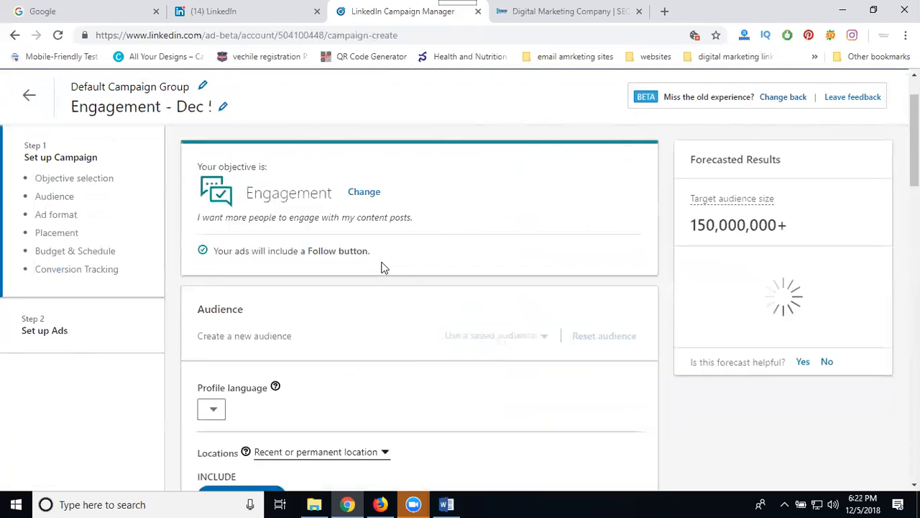
# Step: Replace United States with India as the included audience location
pyautogui.scroll(-2, 384, 268)
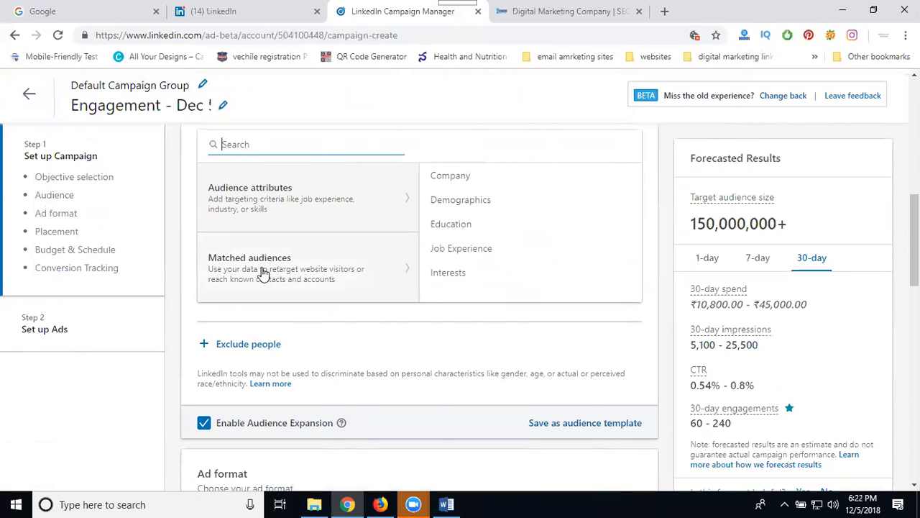
pyautogui.scroll(7, 427, 258)
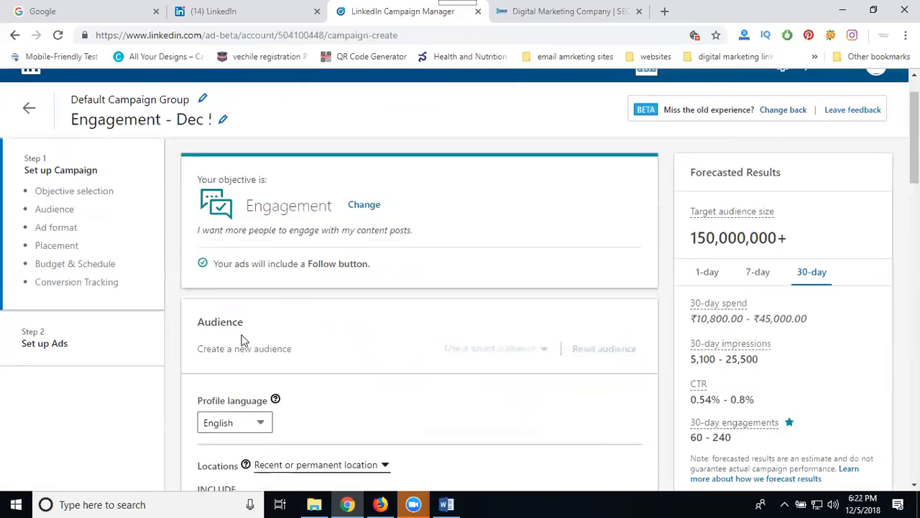
pyautogui.scroll(-3, 239, 237)
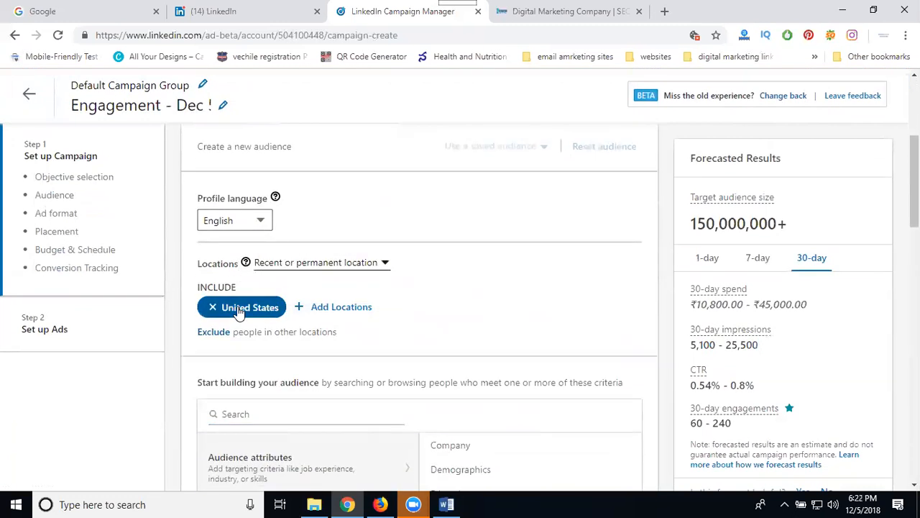
pyautogui.click(213, 307)
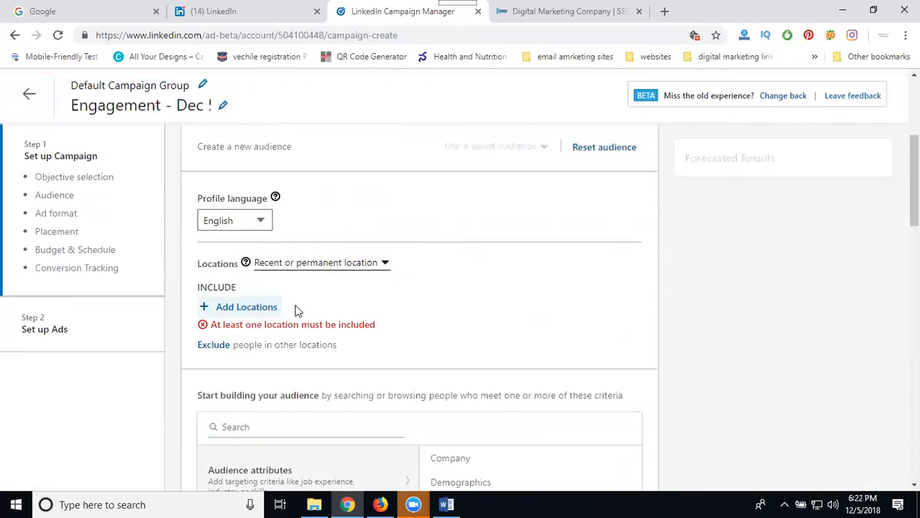
pyautogui.click(254, 311)
pyautogui.write('india')
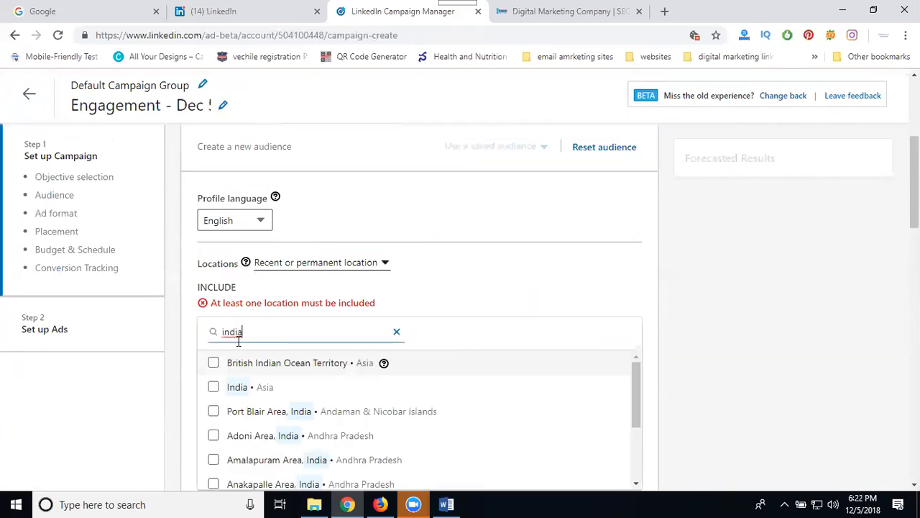
pyautogui.press('Return')
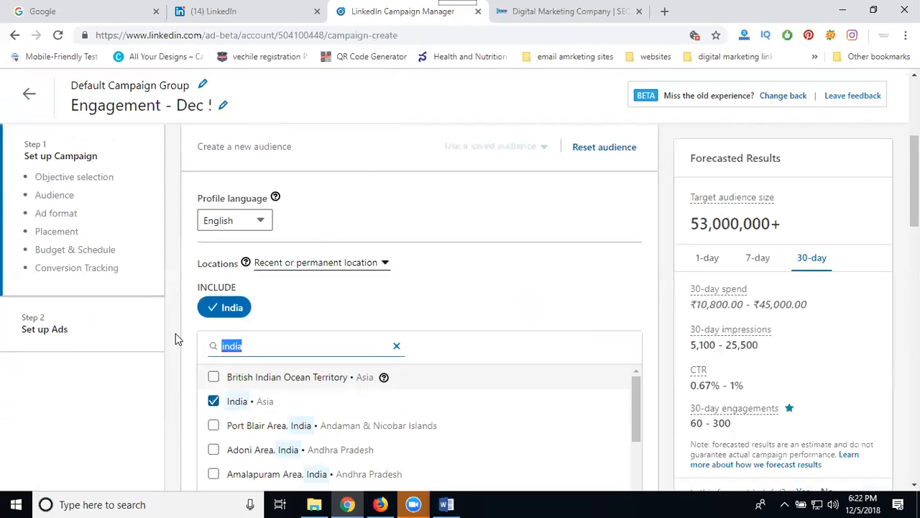
# Step: Switch the forecasted results to the 1-day view and examine the estimated spend and impressions
pyautogui.scroll(-1, 178, 338)
pyautogui.scroll(-3, 179, 338)
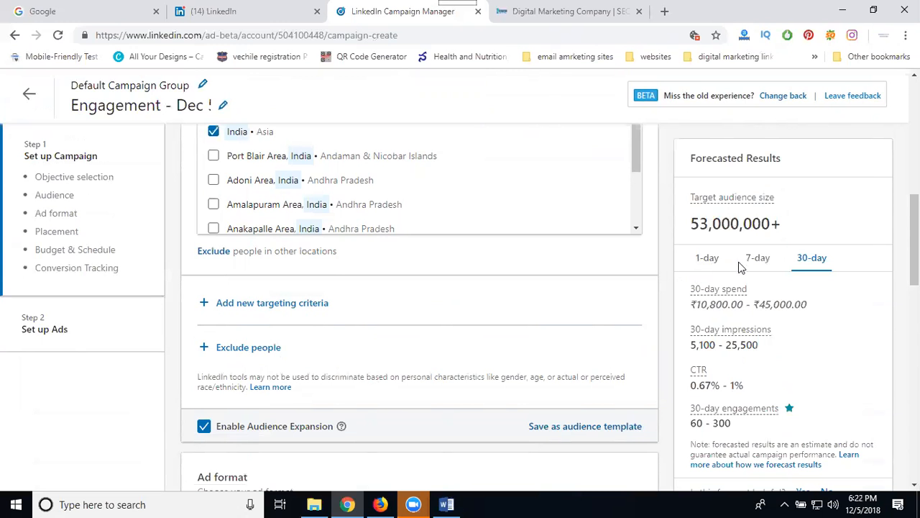
pyautogui.click(707, 263)
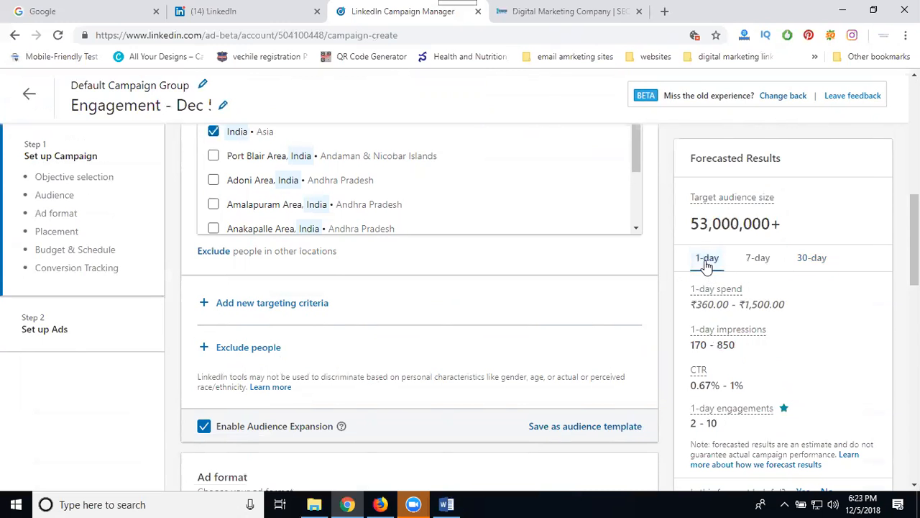
pyautogui.moveTo(707, 307)
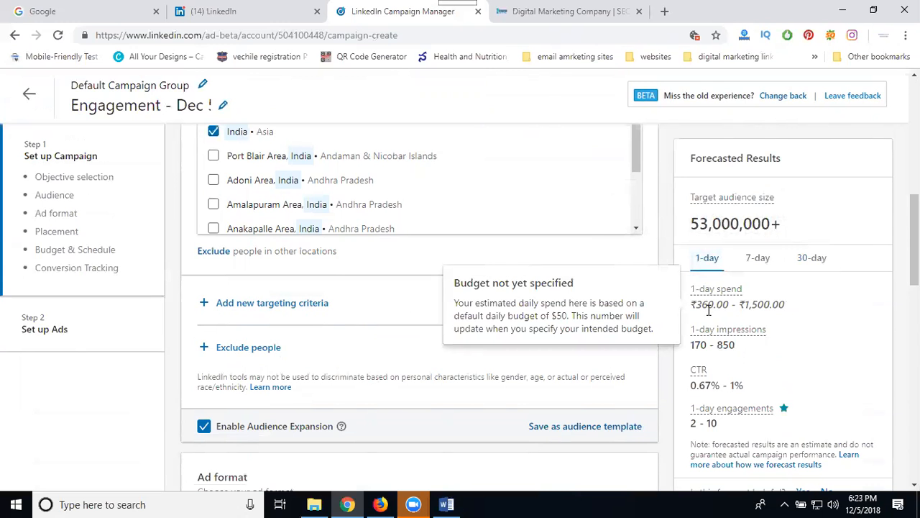
pyautogui.moveTo(717, 347)
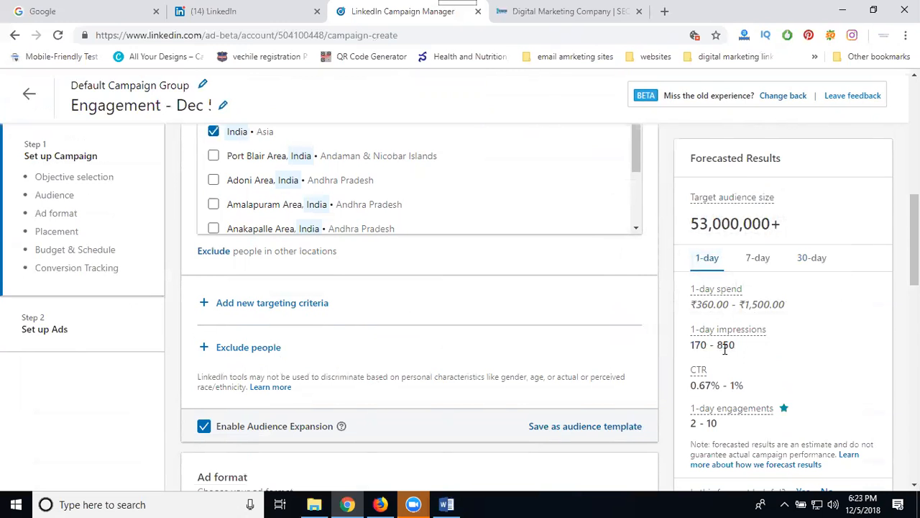
# Step: Review the available ad formats and select Video ad for the campaign
pyautogui.scroll(-2, 725, 349)
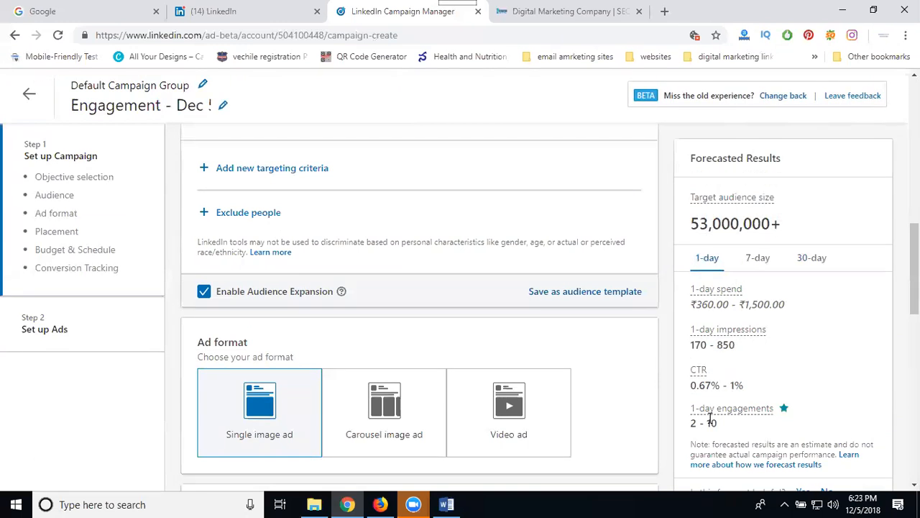
pyautogui.scroll(-3, 323, 312)
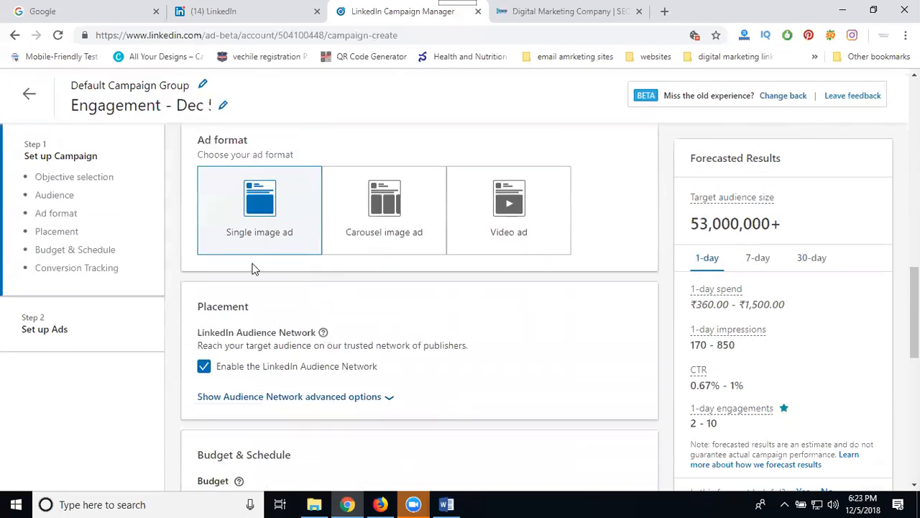
pyautogui.scroll(1, 261, 223)
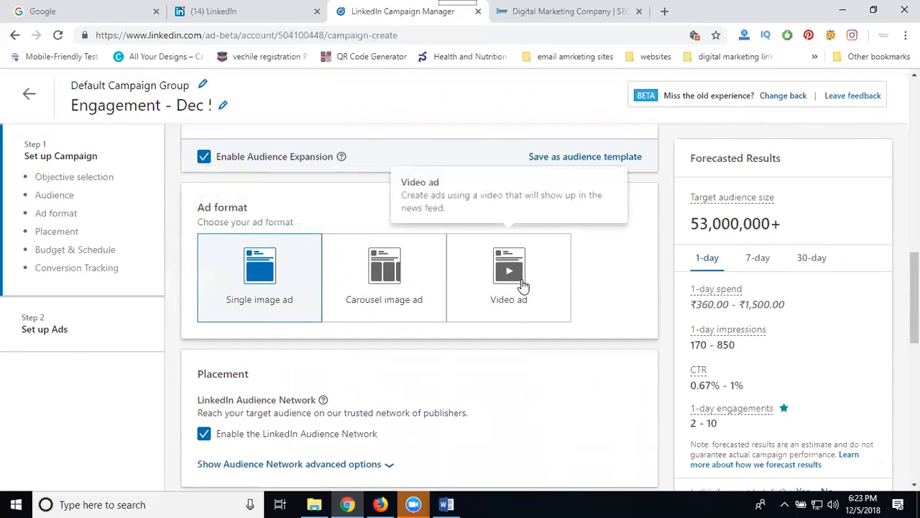
pyautogui.scroll(5, 503, 281)
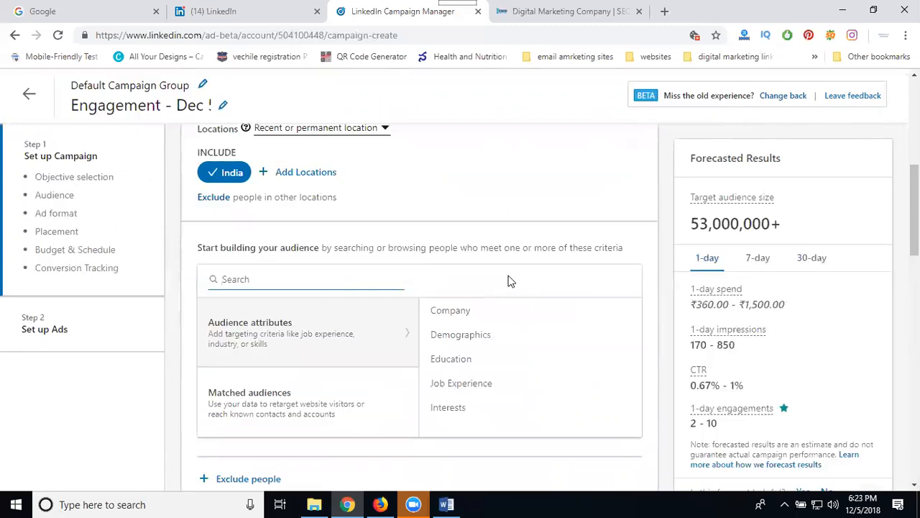
pyautogui.scroll(-5, 492, 281)
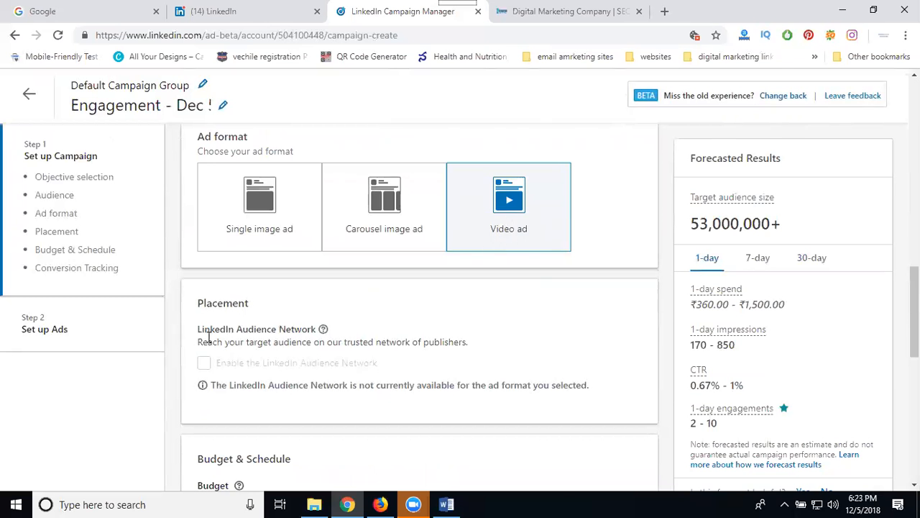
# Step: Keep the budget type as a daily budget, set it to ₹500.00, and review the updated forecast
pyautogui.scroll(-1, 213, 330)
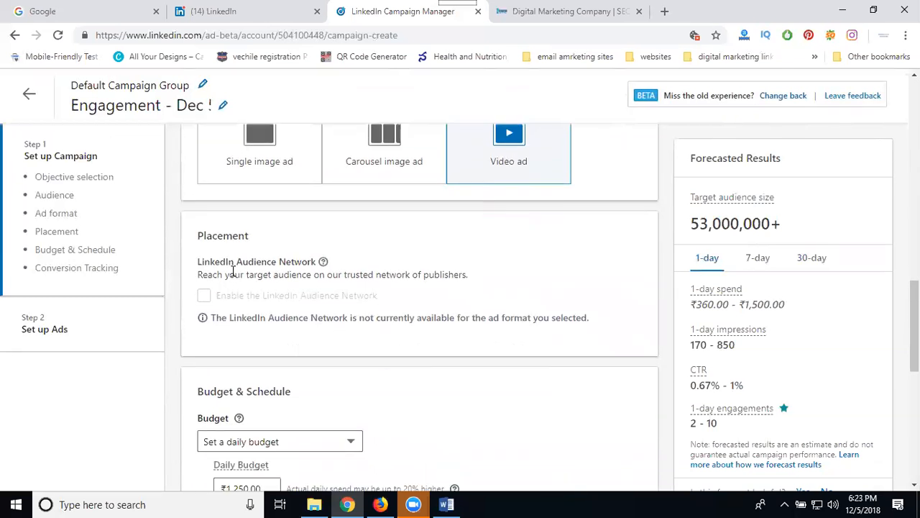
pyautogui.scroll(-3, 267, 267)
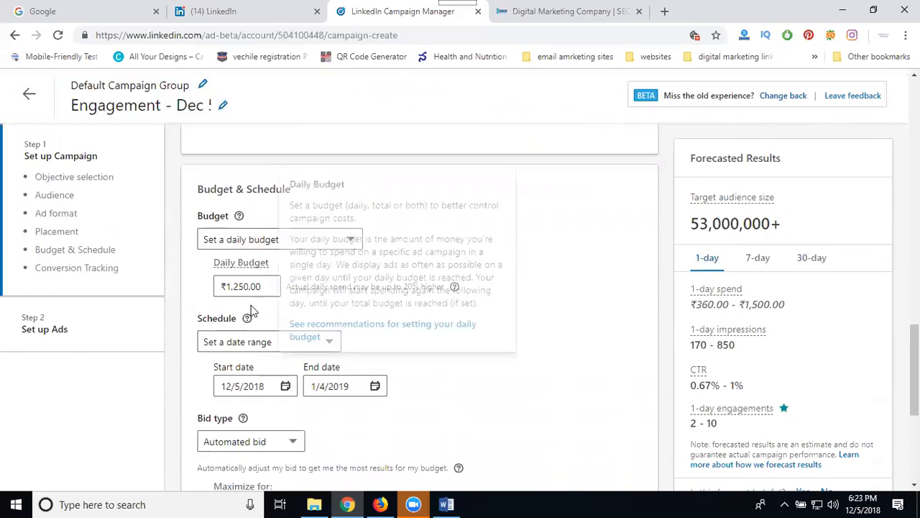
pyautogui.click(219, 242)
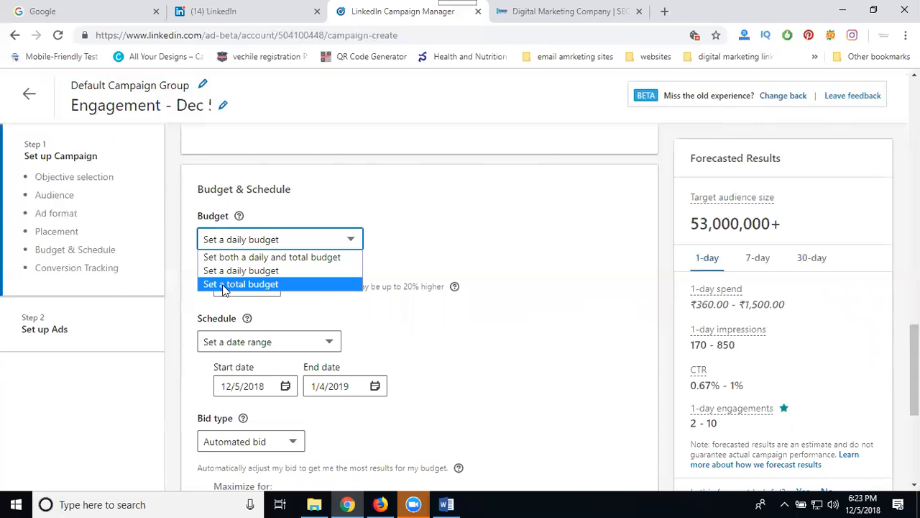
pyautogui.click(227, 271)
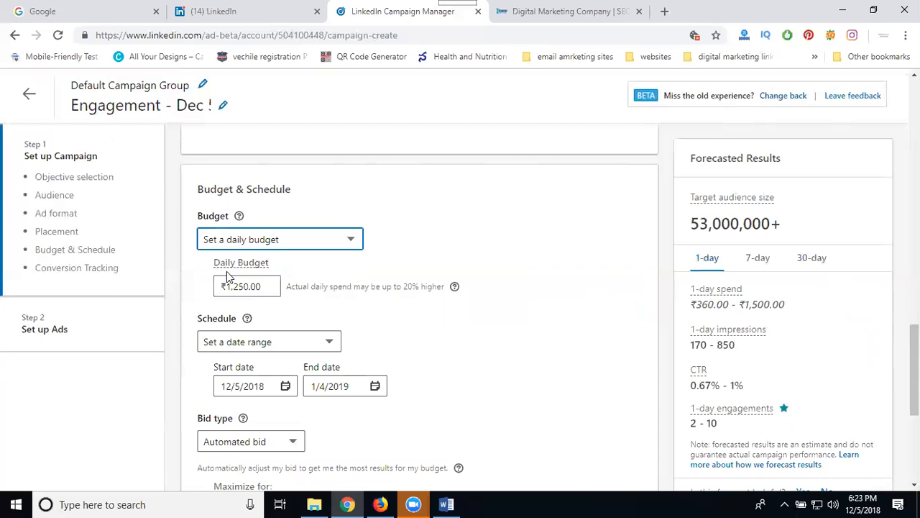
pyautogui.click(263, 288)
pyautogui.doubleClick(263, 287)
pyautogui.write('5')
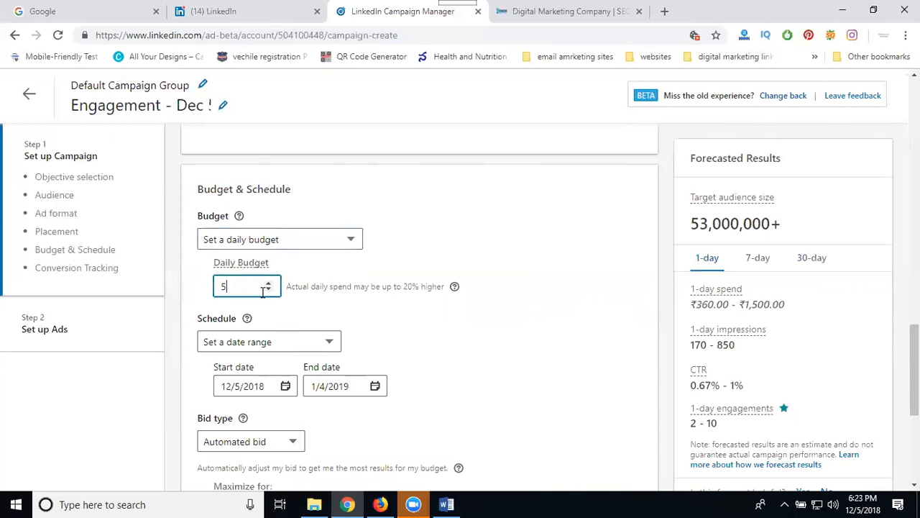
pyautogui.write('00')
pyautogui.click(514, 226)
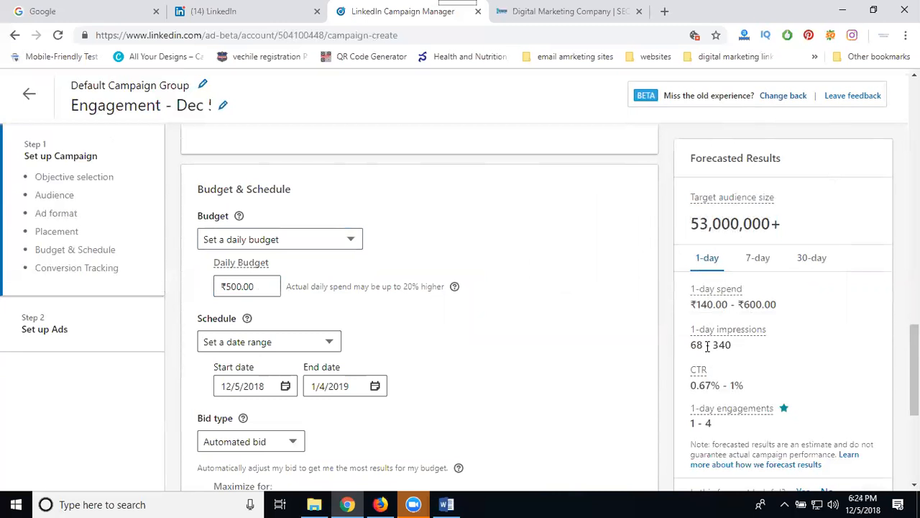
pyautogui.scroll(-3, 717, 370)
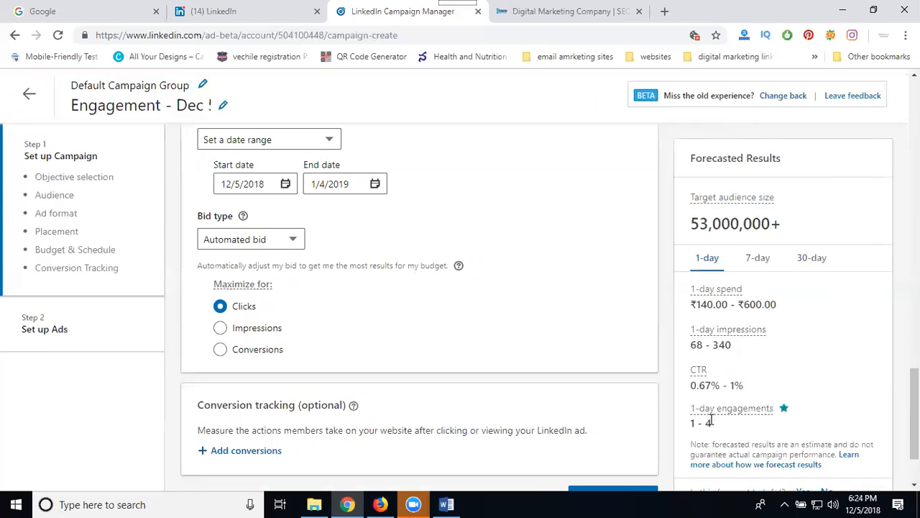
# Step: Change the campaign's bid type to Maximum CPM Bid and review the suggested bid amount
pyautogui.click(250, 239)
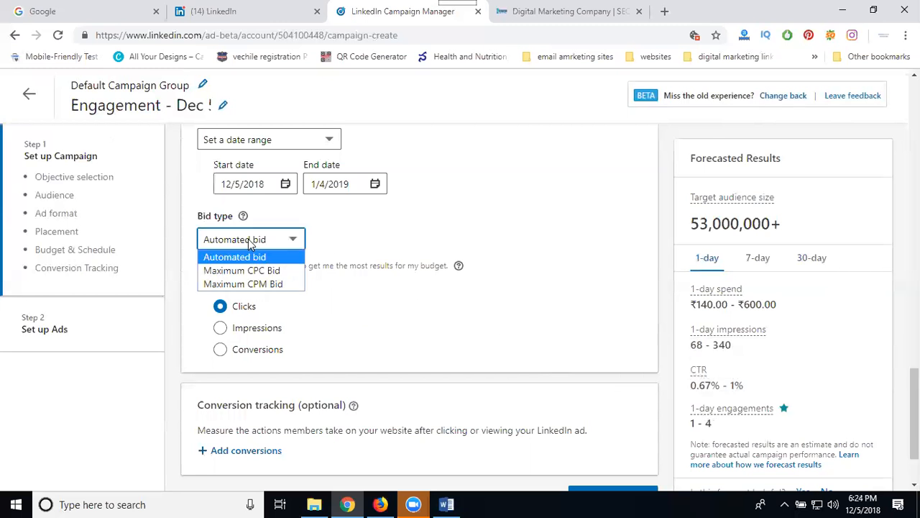
pyautogui.click(250, 284)
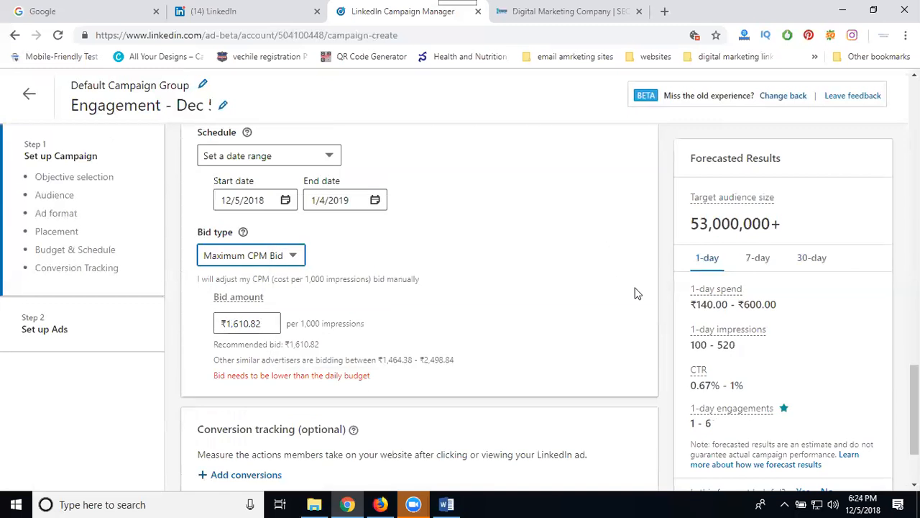
pyautogui.scroll(-3, 631, 284)
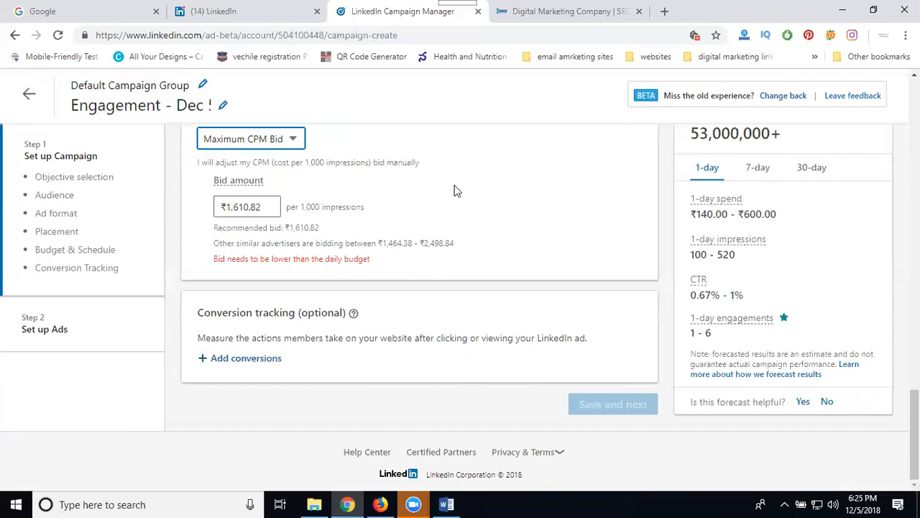
pyautogui.scroll(2, 454, 191)
pyautogui.scroll(-2, 454, 190)
pyautogui.scroll(2, 425, 268)
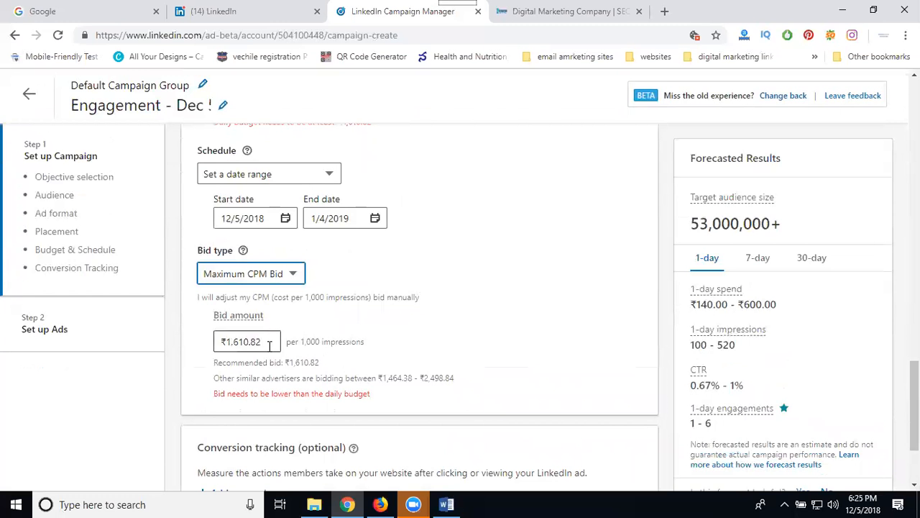
# Step: Raise the campaign's daily budget to ₹5000 and start saving the campaign setup
pyautogui.scroll(2, 270, 345)
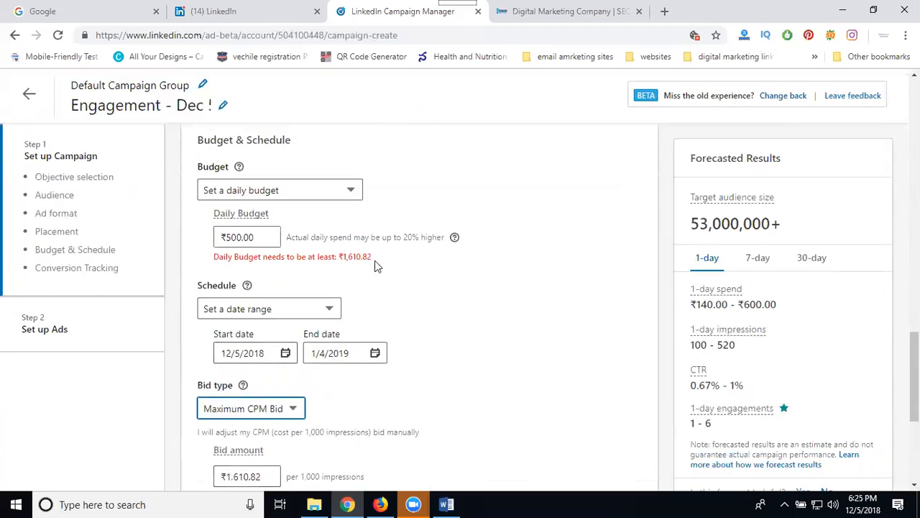
pyautogui.click(247, 234)
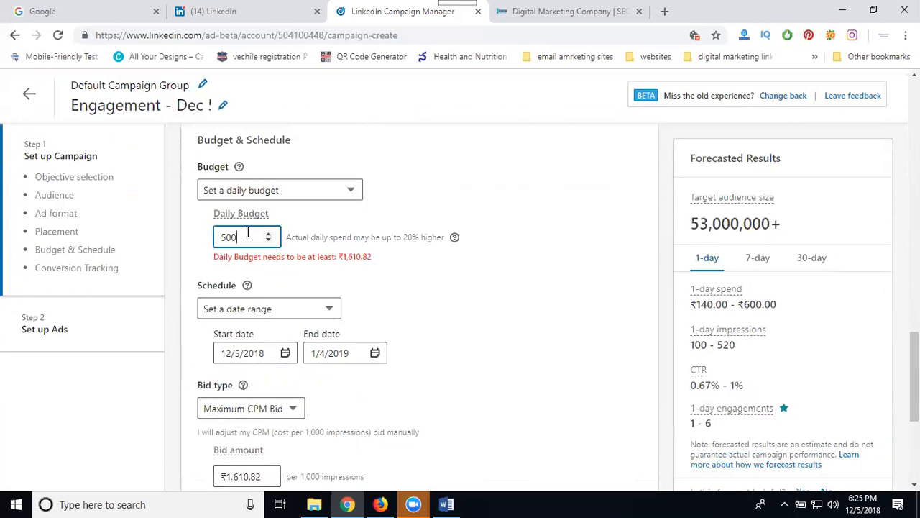
pyautogui.write('0')
pyautogui.click(655, 314)
pyautogui.scroll(-3, 496, 273)
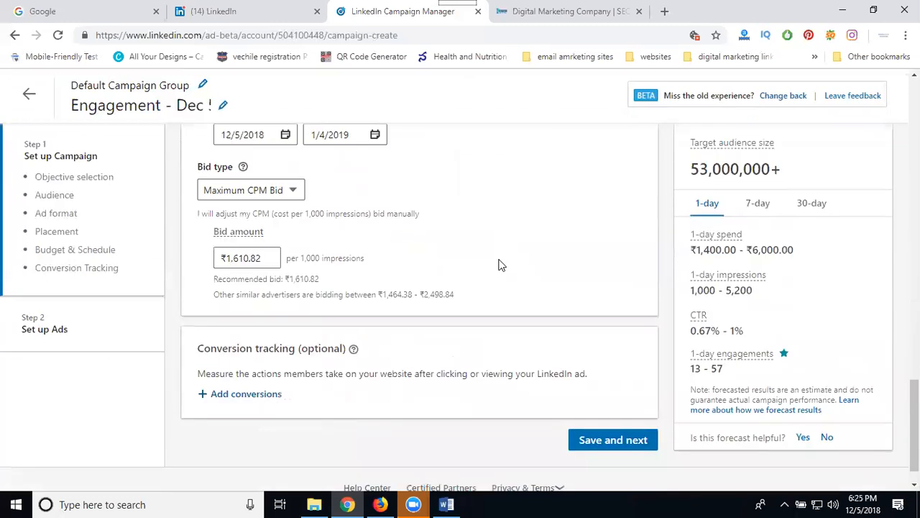
pyautogui.click(606, 442)
# Step: Try a daily budget of ₹500 with the Maximum CPM bid and check whether the campaign can be saved
pyautogui.scroll(4, 439, 369)
pyautogui.doubleClick(265, 304)
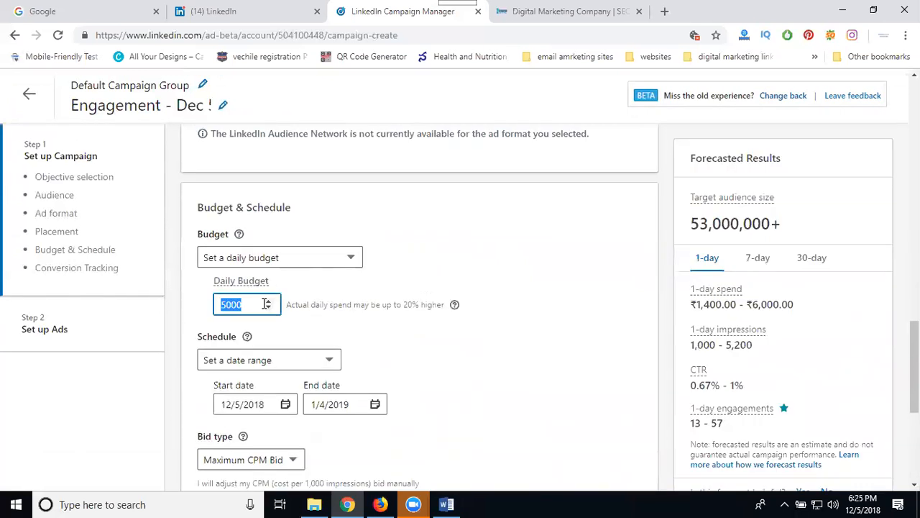
pyautogui.write('500')
pyautogui.scroll(-5, 495, 283)
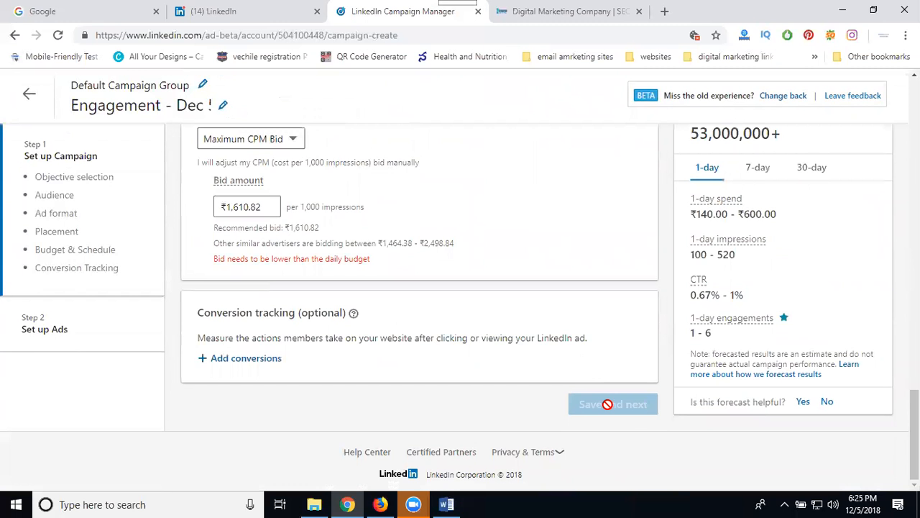
# Step: Set the daily budget back to ₹5000, then save the campaign setup and confirm the objective and ad format
pyautogui.scroll(4, 305, 338)
pyautogui.click(257, 233)
pyautogui.write('000')
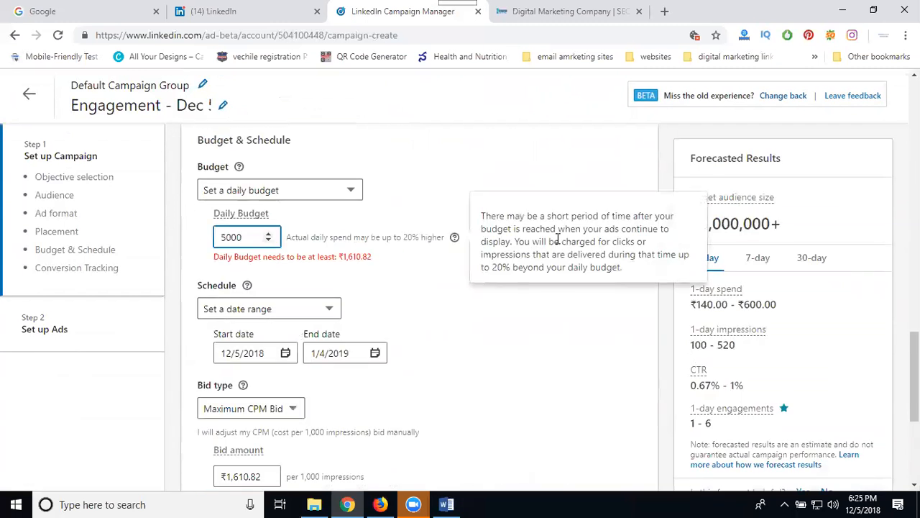
pyautogui.click(536, 169)
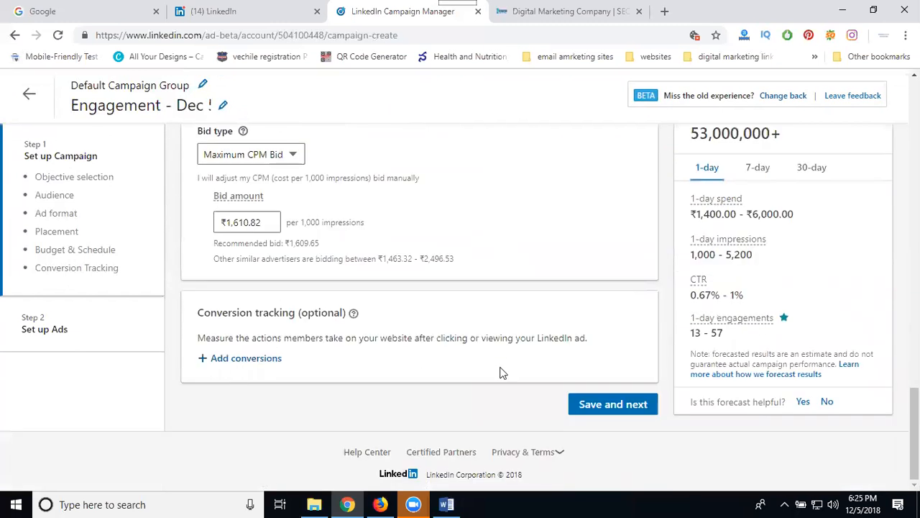
pyautogui.click(634, 407)
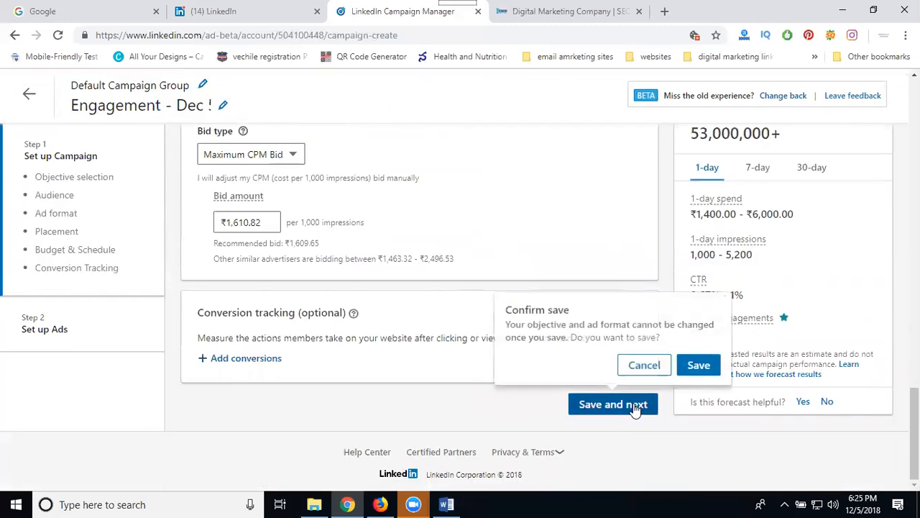
pyautogui.click(700, 362)
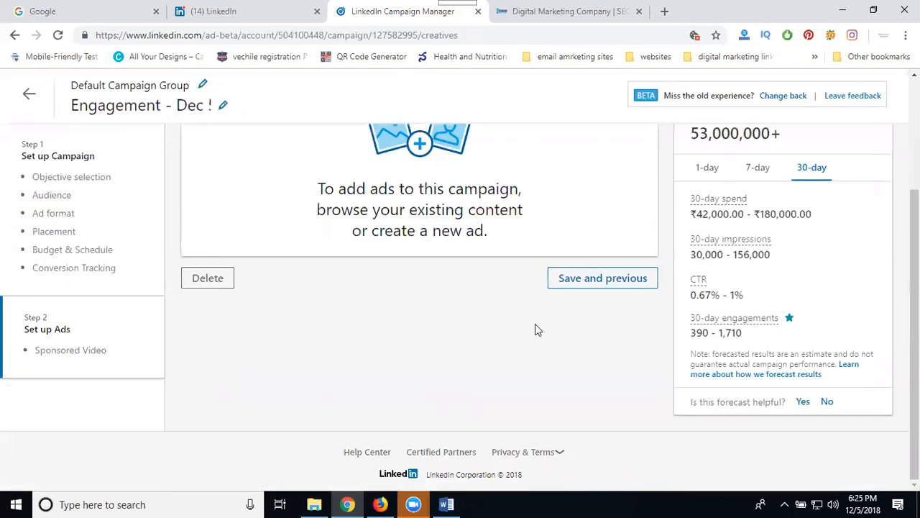
# Step: Start creating a new ad for the campaign and set its call-to-action to Learn More
pyautogui.scroll(1, 309, 307)
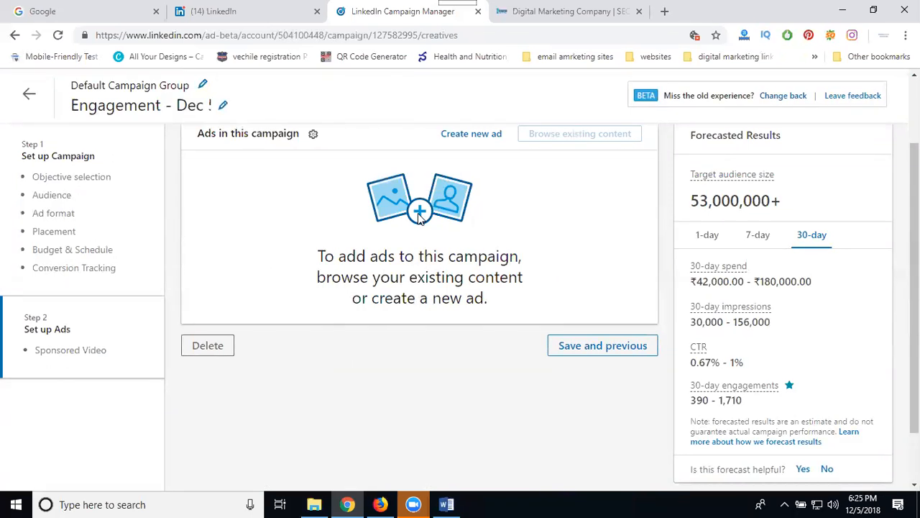
pyautogui.click(463, 138)
pyautogui.click(266, 160)
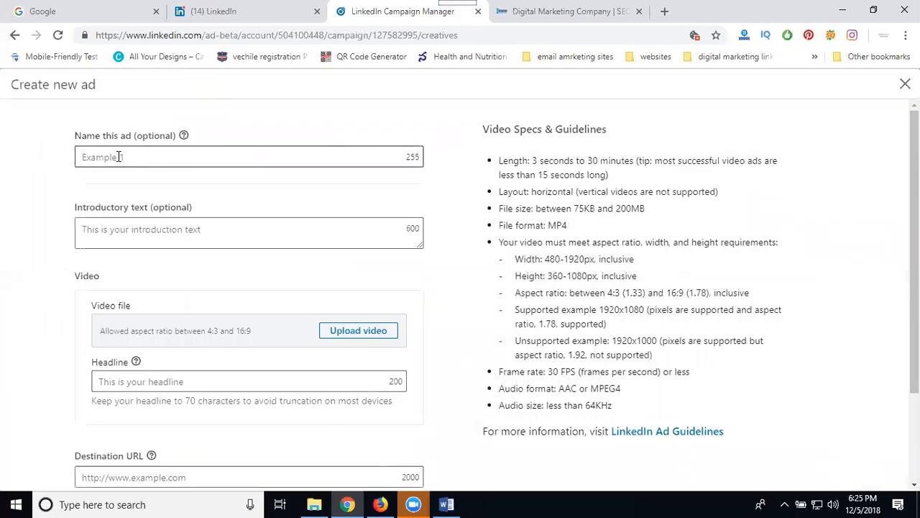
pyautogui.click(117, 229)
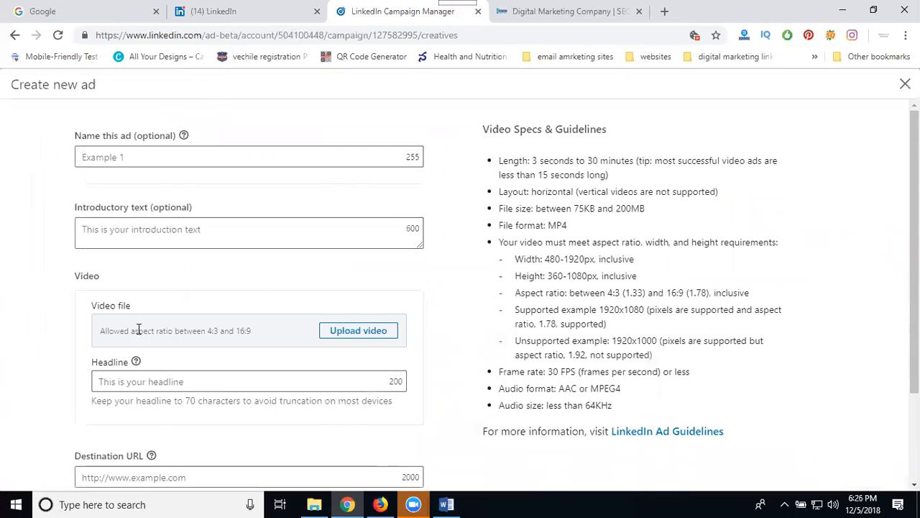
pyautogui.scroll(-3, 139, 330)
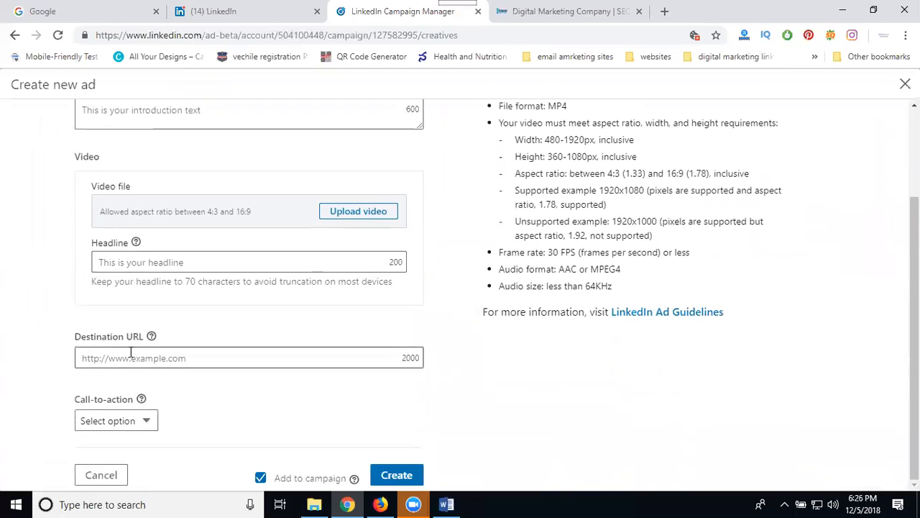
pyautogui.click(119, 422)
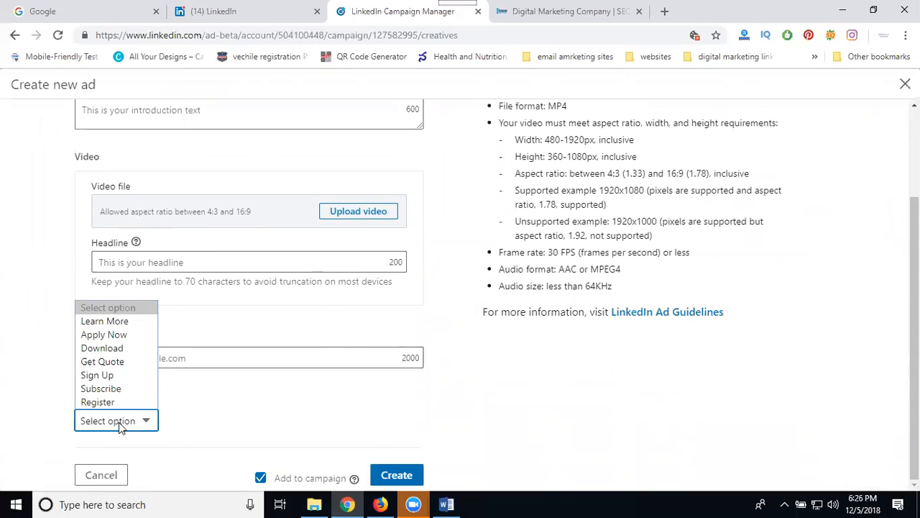
pyautogui.click(111, 321)
# Step: Name the ad "Digital marketing services in hyderabad" and copy the same text into the introductory text
pyautogui.scroll(3, 135, 215)
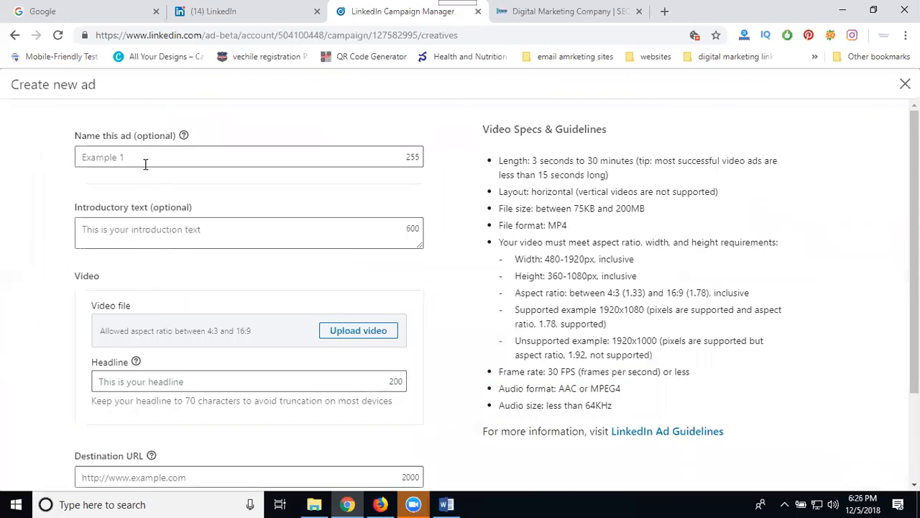
pyautogui.click(136, 164)
pyautogui.write('Di')
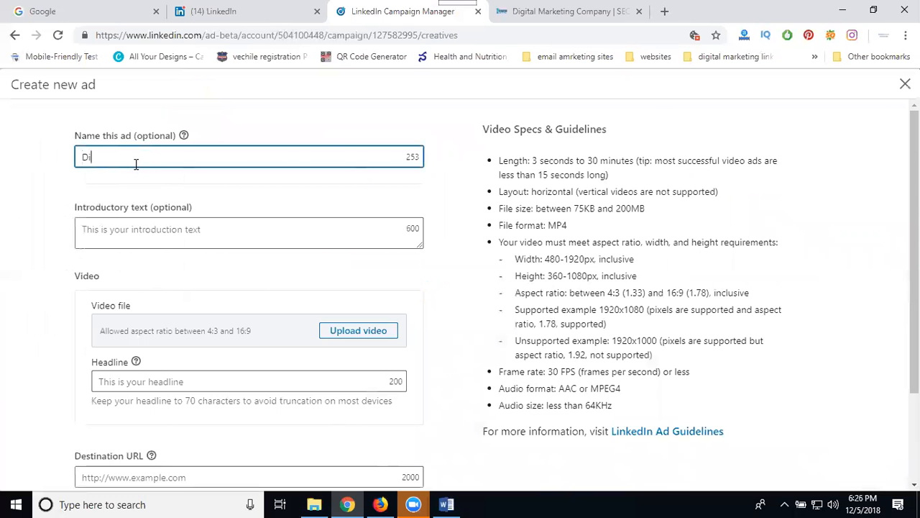
pyautogui.write('gital marketing services in hyderabad')
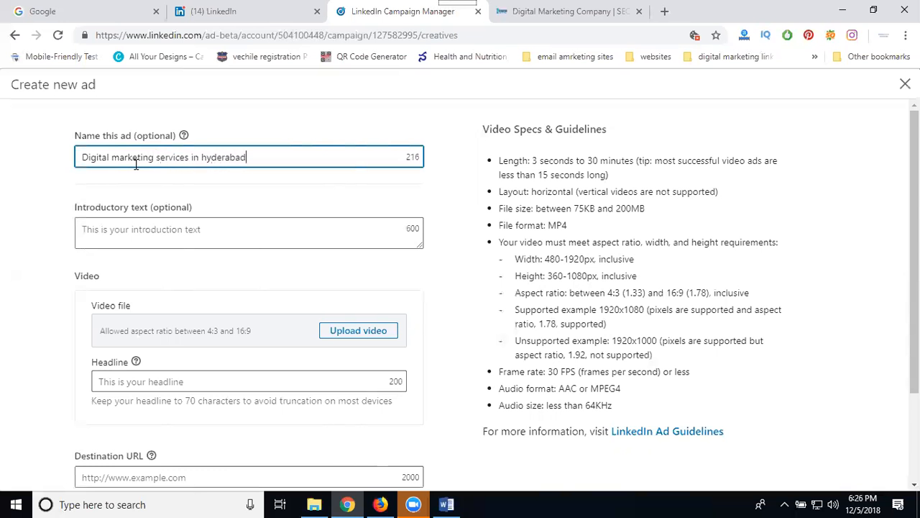
pyautogui.hotkey('ctrl', 'a')
pyautogui.hotkey('ctrl', 'c')
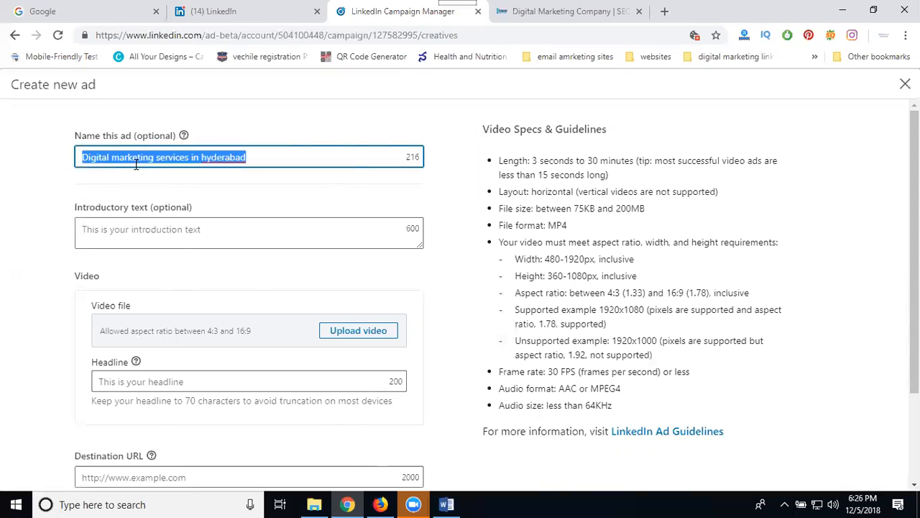
pyautogui.click(142, 239)
pyautogui.hotkey('ctrl', 'v')
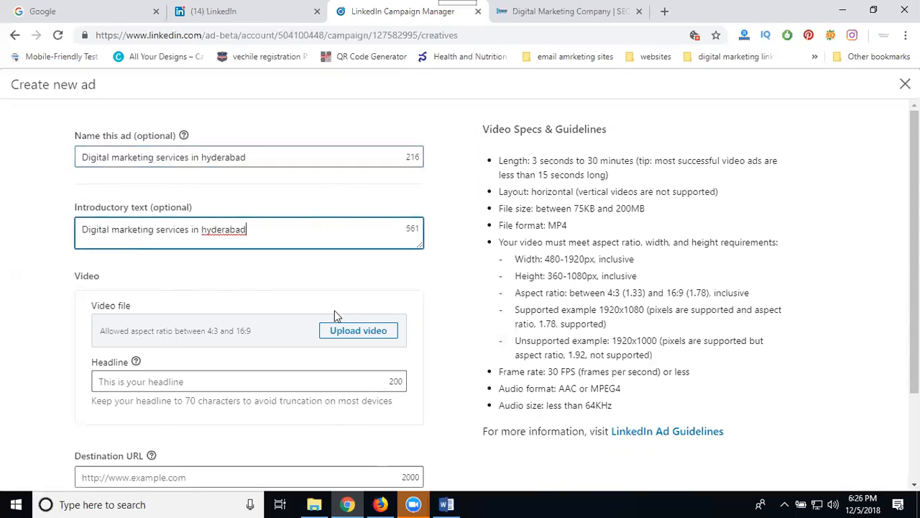
# Step: Upload the video "Digital Marketing services in Madhapur Hyderabad" from the "ppt and videos" folder under "rts services 2018" on drive E
pyautogui.click(350, 335)
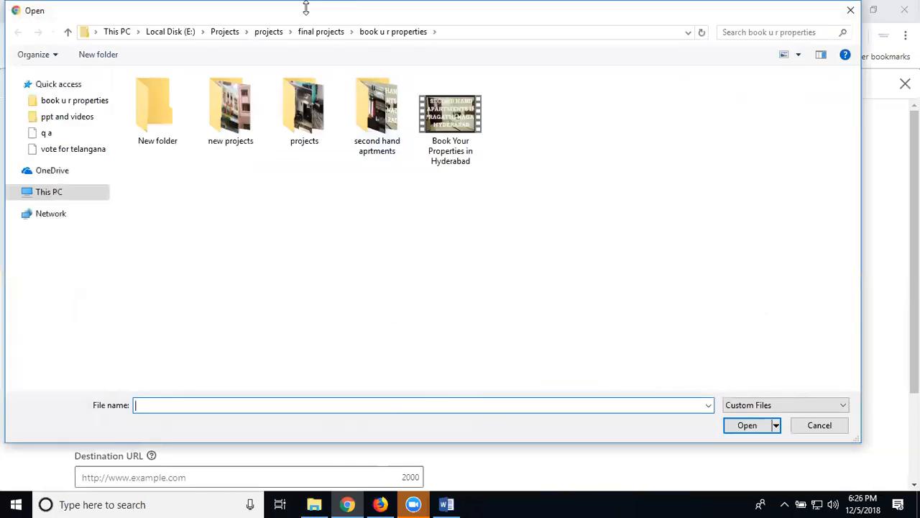
pyautogui.click(181, 38)
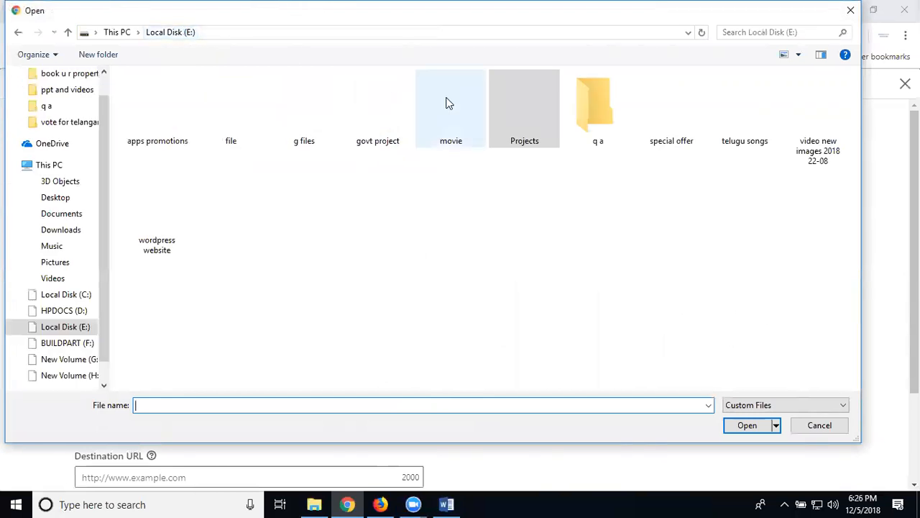
pyautogui.doubleClick(533, 117)
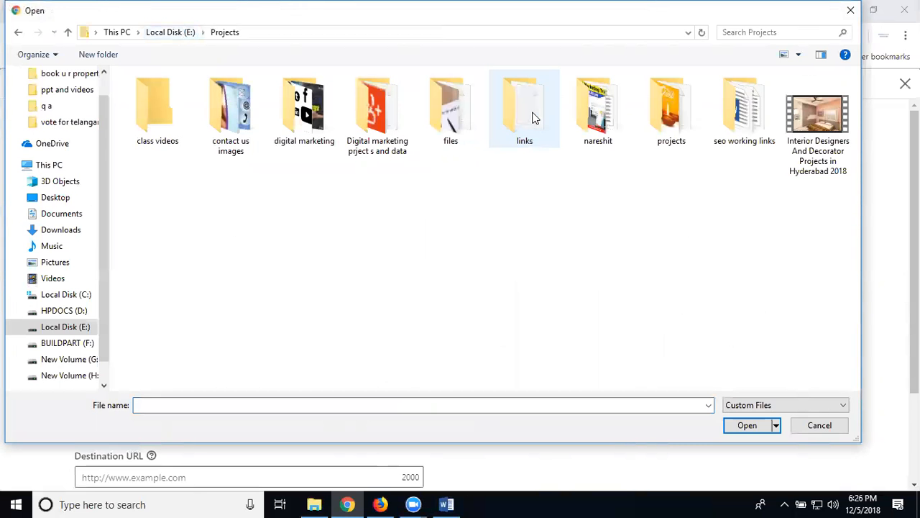
pyautogui.doubleClick(303, 131)
pyautogui.doubleClick(304, 194)
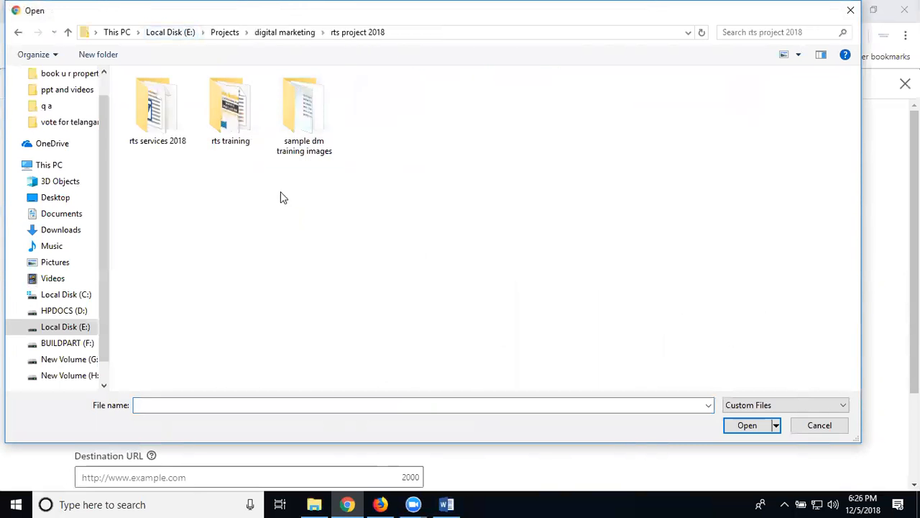
pyautogui.doubleClick(154, 130)
pyautogui.click(320, 138)
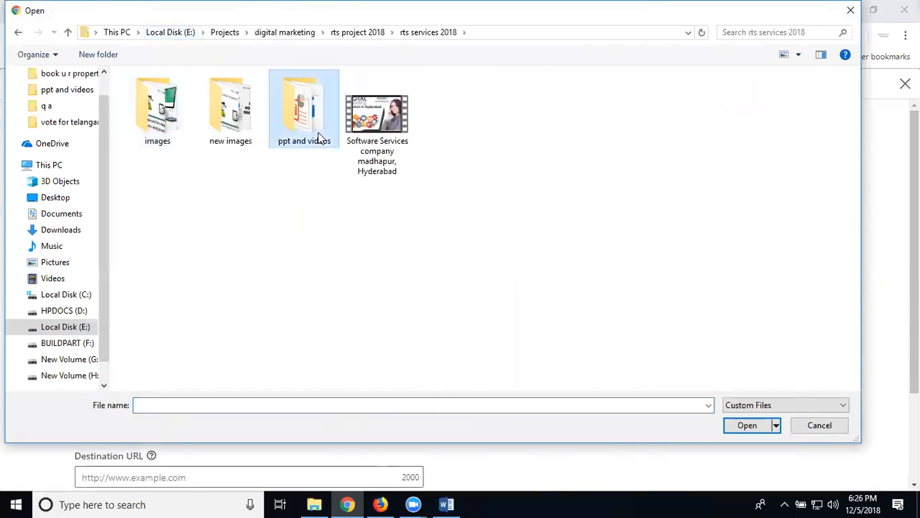
pyautogui.doubleClick(320, 138)
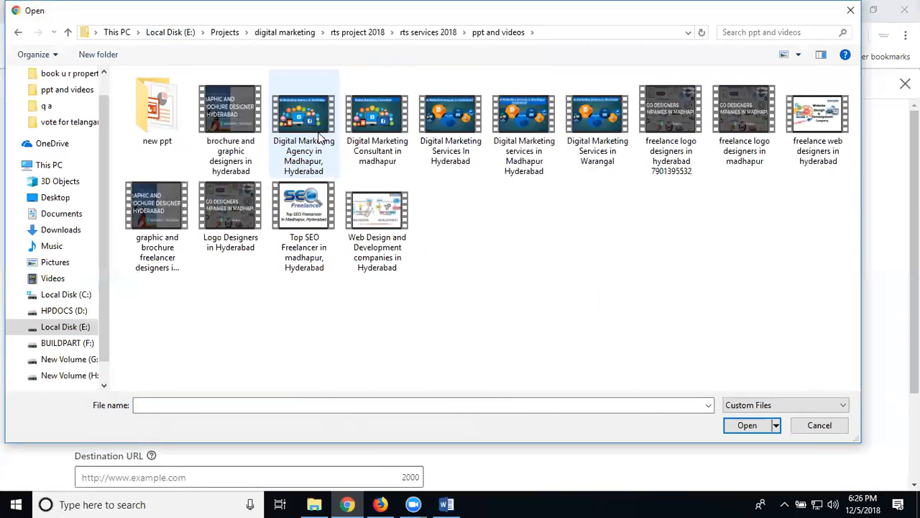
pyautogui.doubleClick(501, 140)
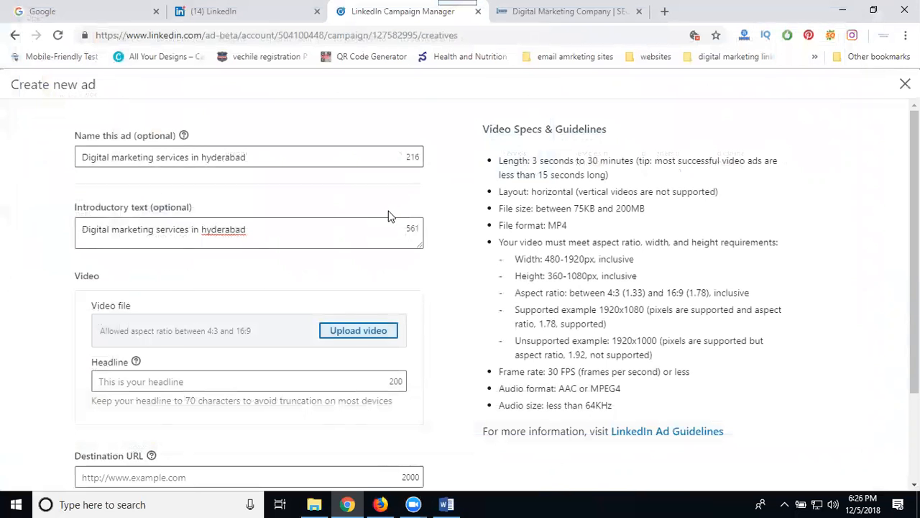
# Step: Paste "Digital marketing services in hyderabad" as the video ad's headline
pyautogui.scroll(-2, 381, 226)
pyautogui.click(189, 276)
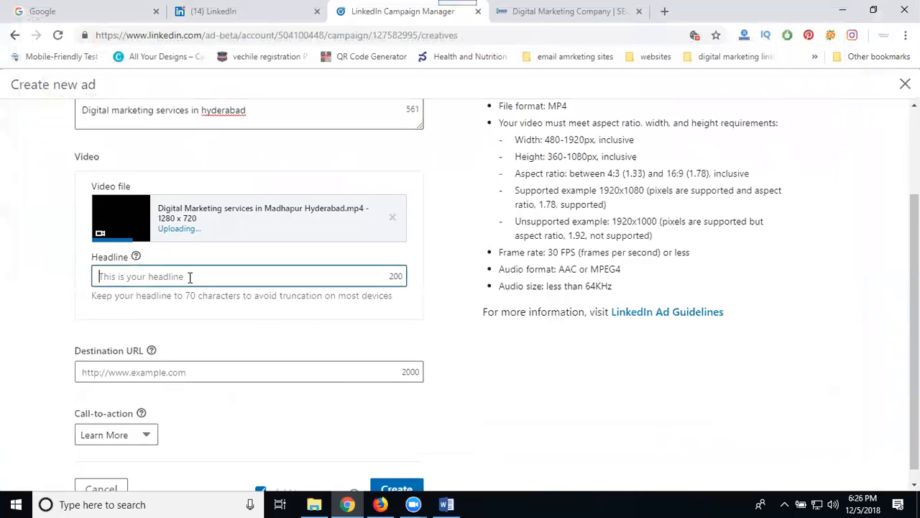
pyautogui.hotkey('ctrl', 'v')
pyautogui.scroll(-1, 503, 137)
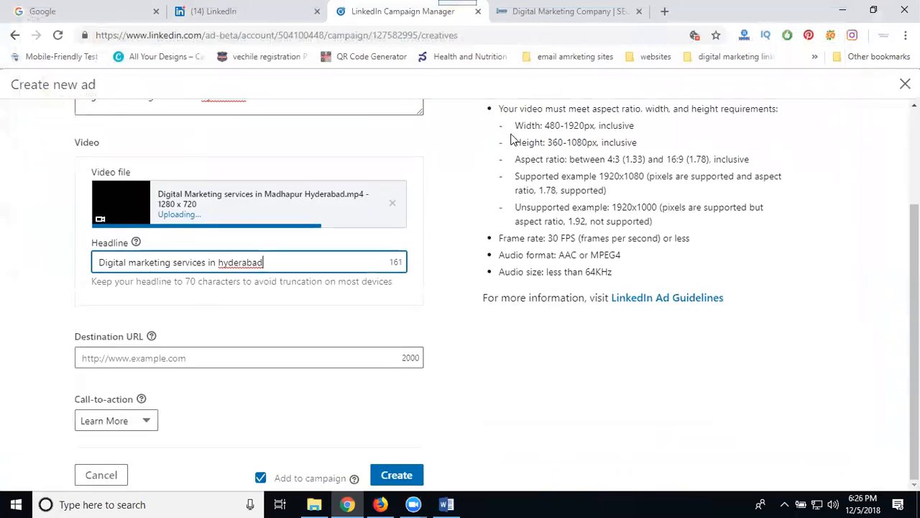
pyautogui.click(510, 16)
pyautogui.click(407, 34)
pyautogui.hotkey('ctrl', 'c')
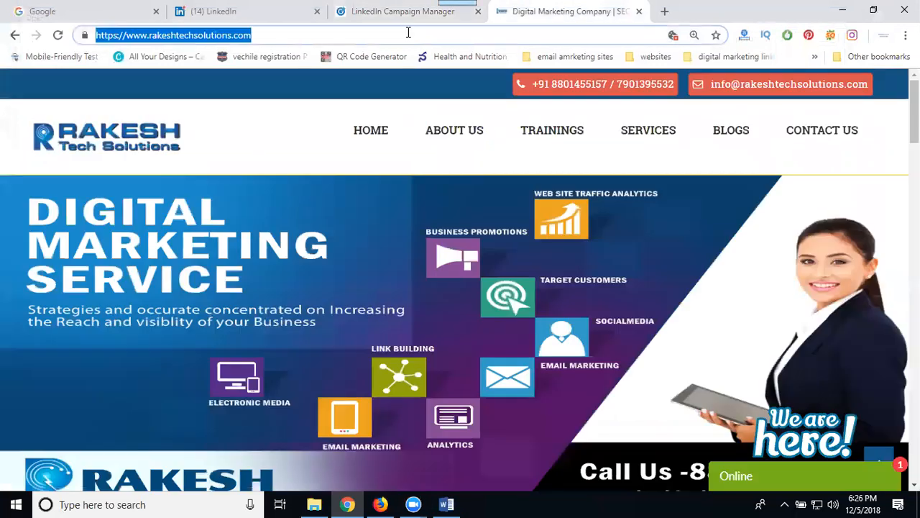
pyautogui.click(367, 10)
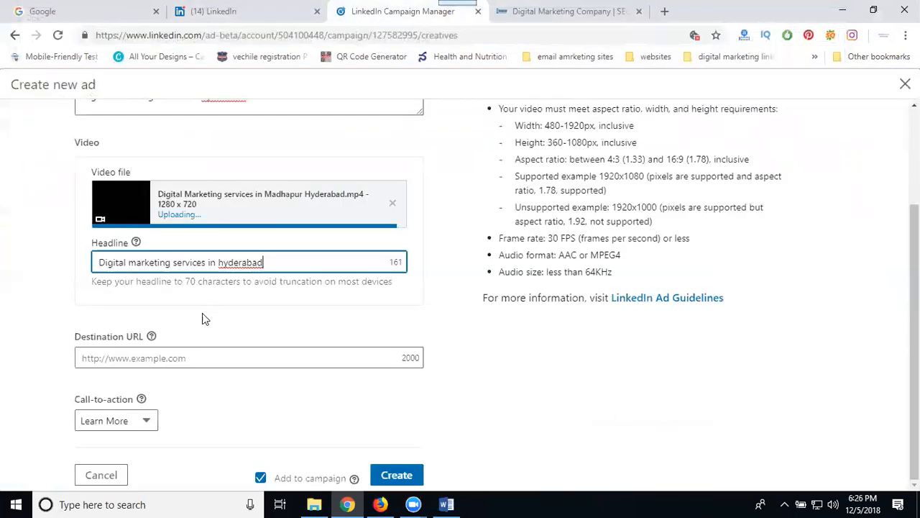
pyautogui.click(174, 358)
pyautogui.hotkey('ctrl', 'v')
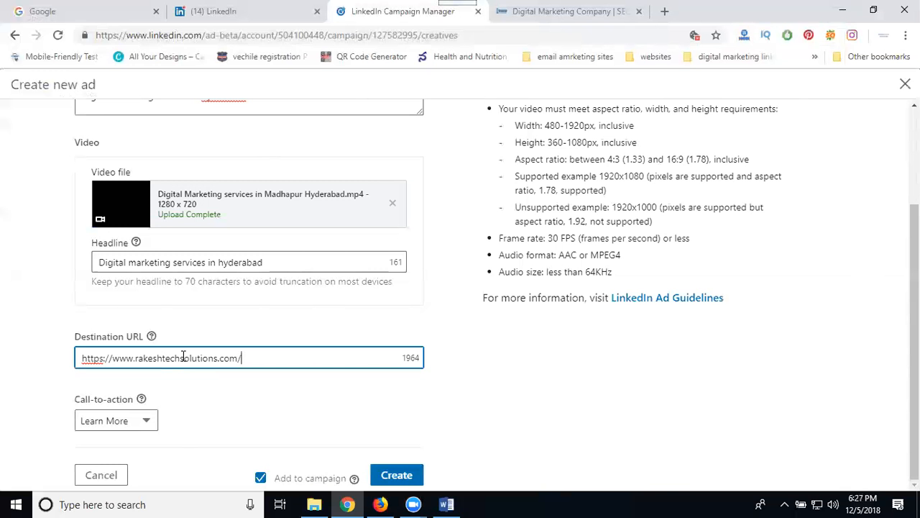
pyautogui.tripleClick(183, 357)
pyautogui.hotkey('ctrl', 'c')
pyautogui.press('BackSpace')
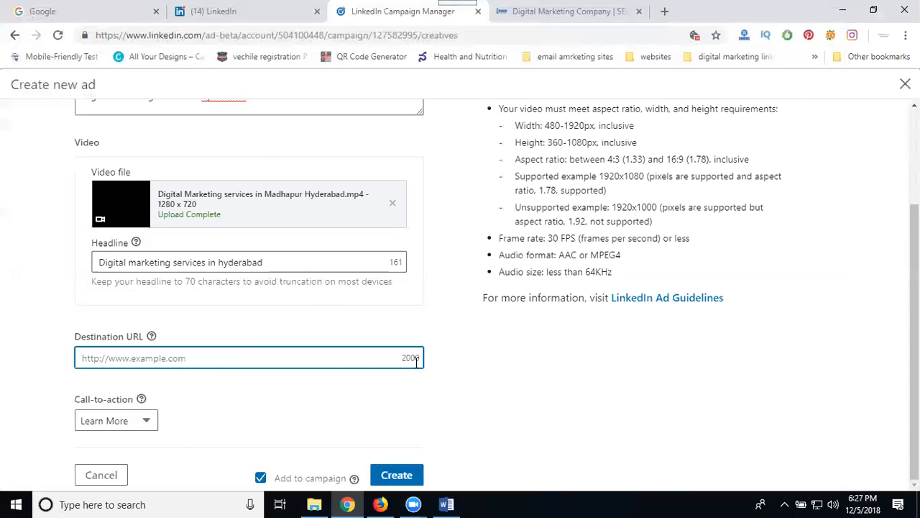
pyautogui.hotkey('ctrl', 'v')
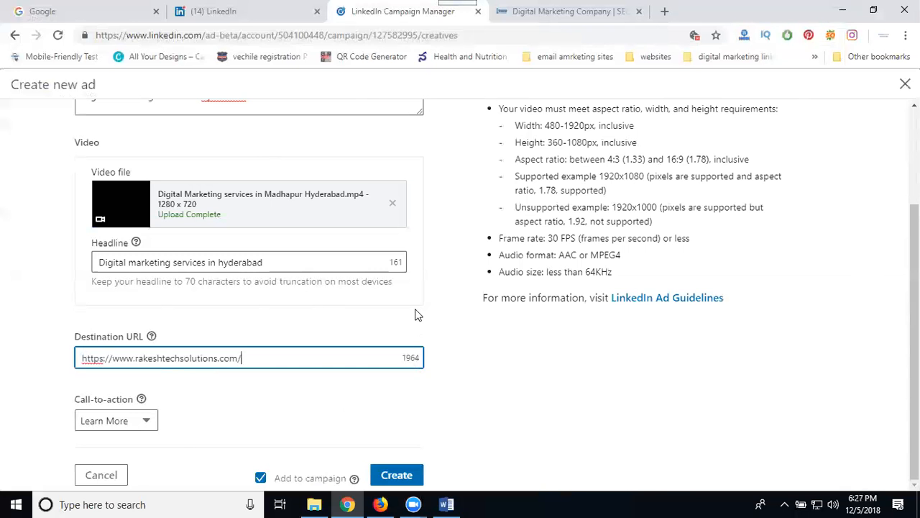
pyautogui.scroll(2, 417, 312)
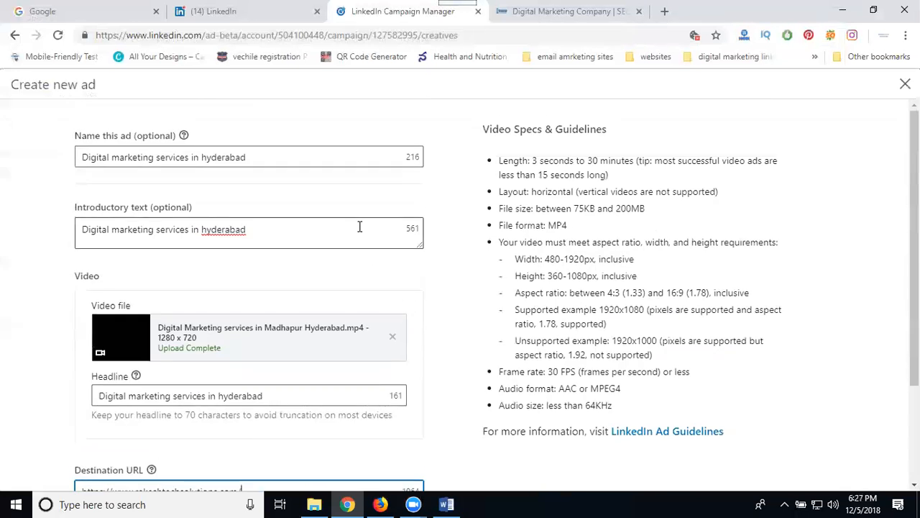
pyautogui.tripleClick(339, 151)
pyautogui.press('BackSpace')
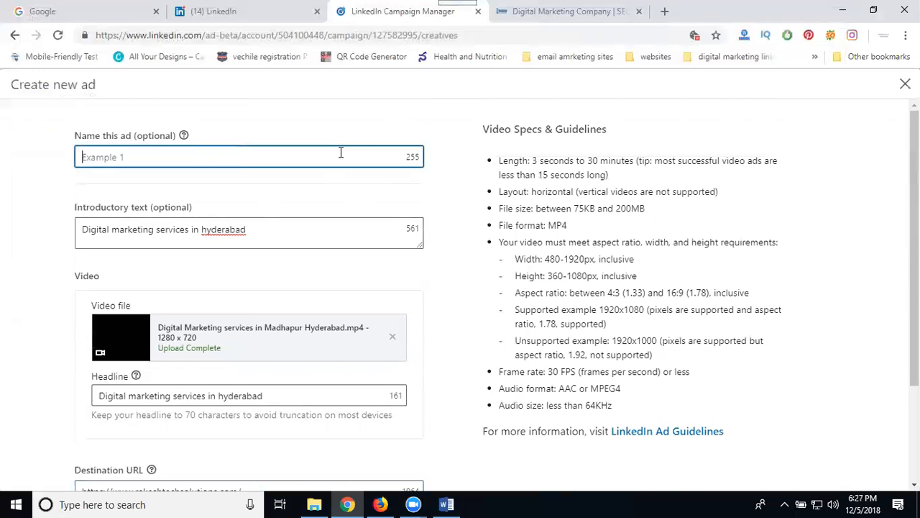
pyautogui.hotkey('ctrl', 'z')
pyautogui.tripleClick(337, 228)
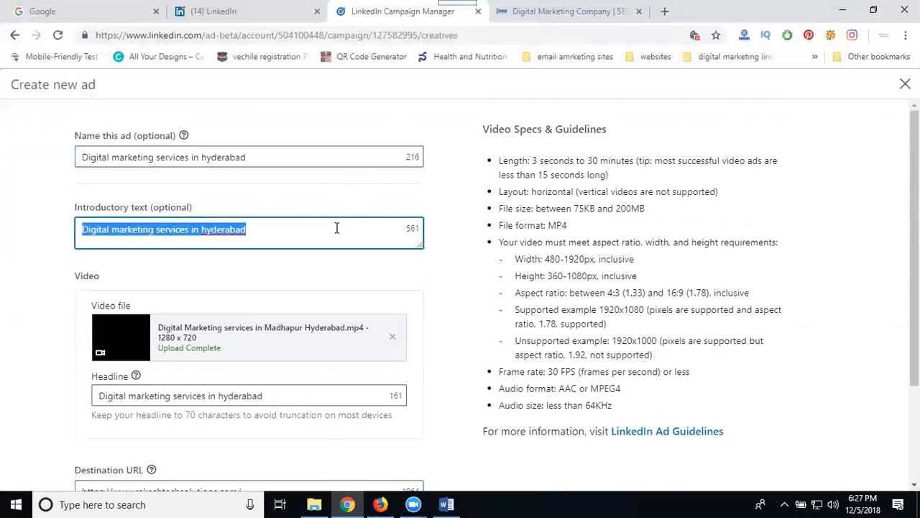
pyautogui.press('BackSpace')
pyautogui.hotkey('ctrl', 'z')
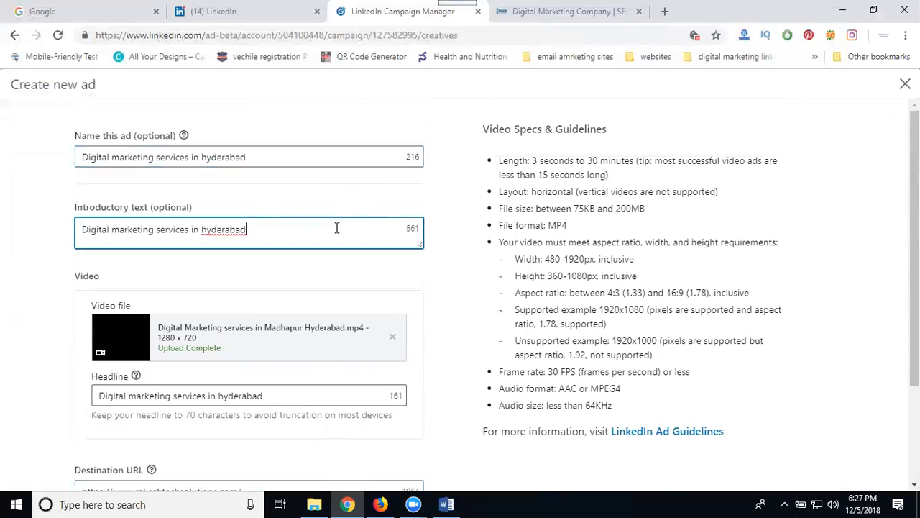
# Step: Create the video ad in the campaign, then save the ads setup and return to the campaign settings
pyautogui.scroll(-3, 336, 227)
pyautogui.click(401, 473)
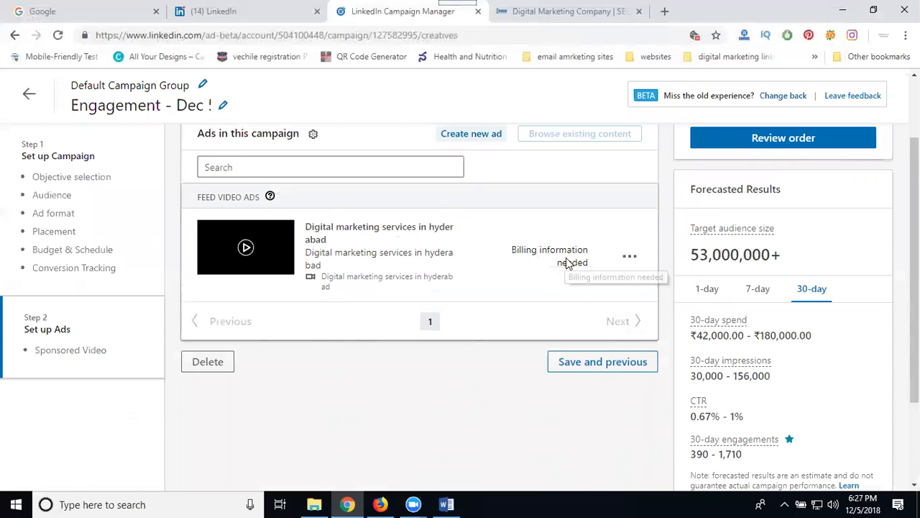
pyautogui.click(602, 363)
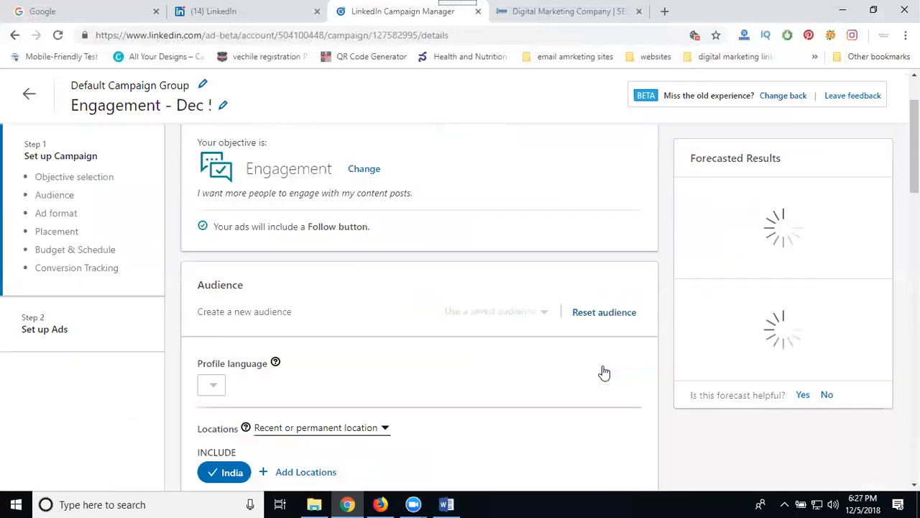
# Step: Review the campaign's objective, audience, location, bid and conversion tracking settings
pyautogui.scroll(-5, 603, 372)
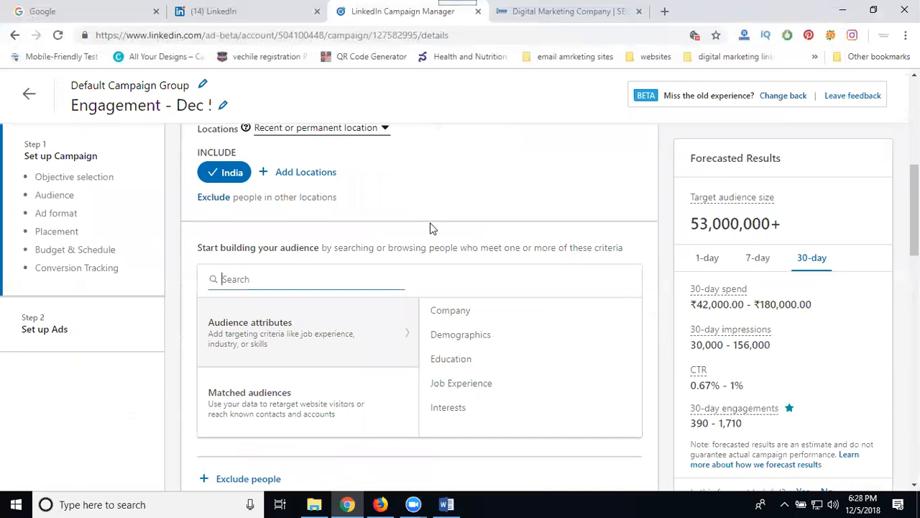
pyautogui.scroll(3, 430, 228)
pyautogui.scroll(-4, 430, 228)
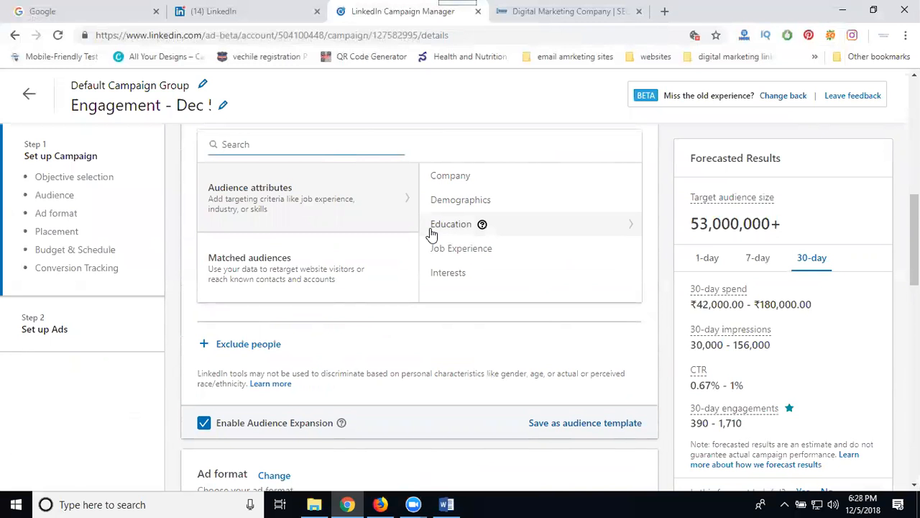
pyautogui.scroll(5, 350, 185)
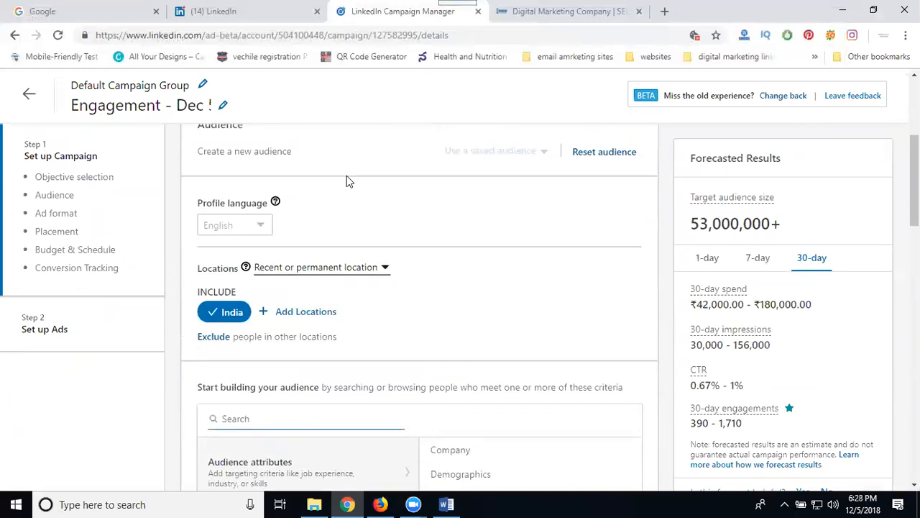
pyautogui.scroll(5, 347, 180)
pyautogui.scroll(-10, 399, 228)
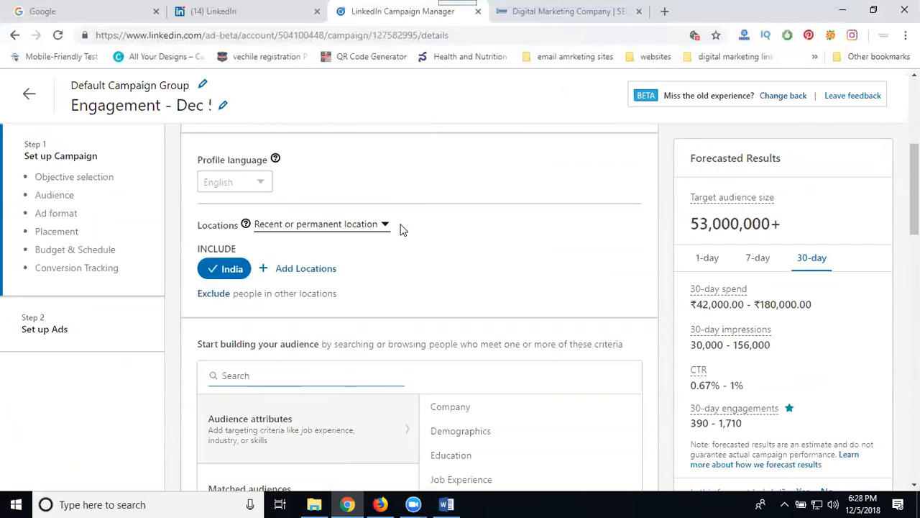
pyautogui.scroll(-7, 401, 228)
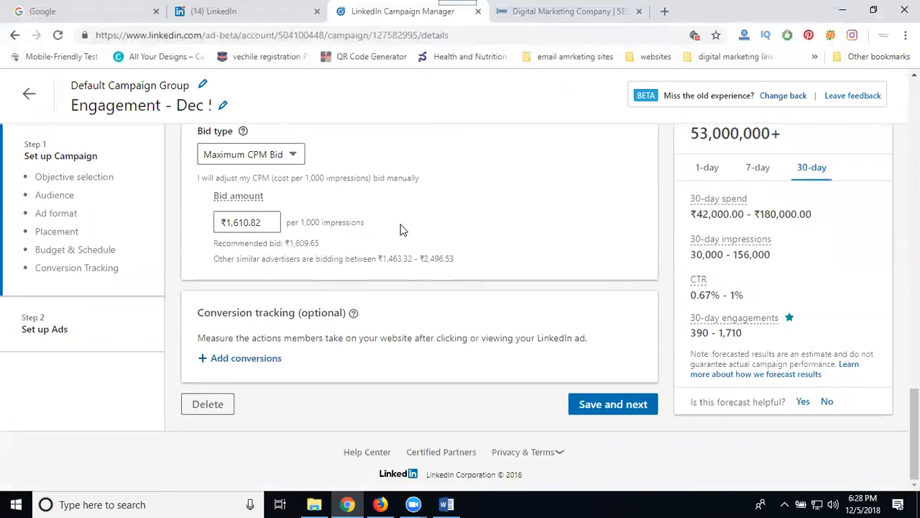